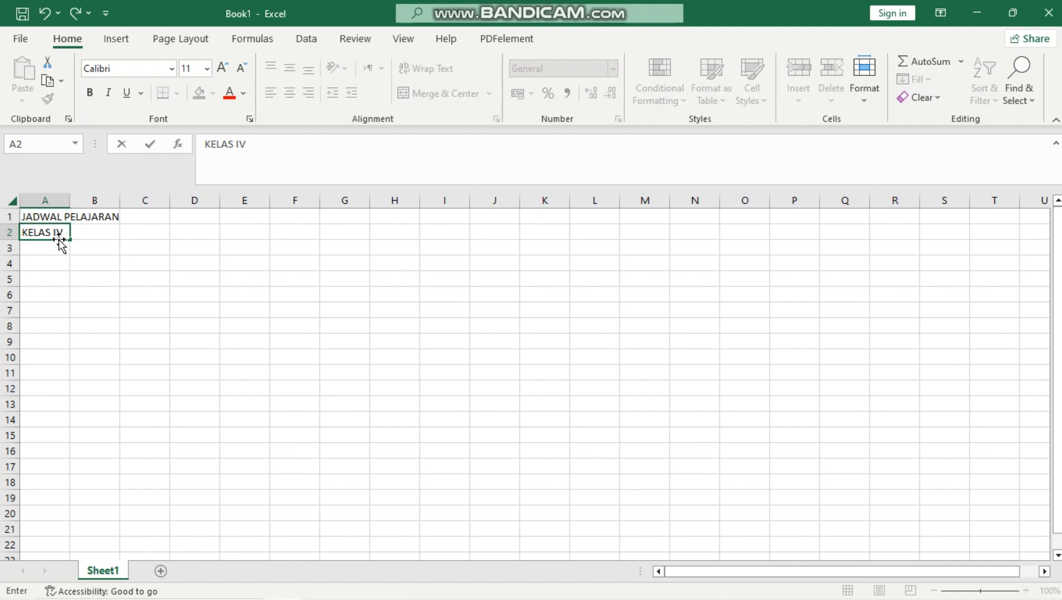
Enter the third title line SD ISLAM AL AZHAR 41 KARAWANG in cell A3.
key("Return")
type("S")
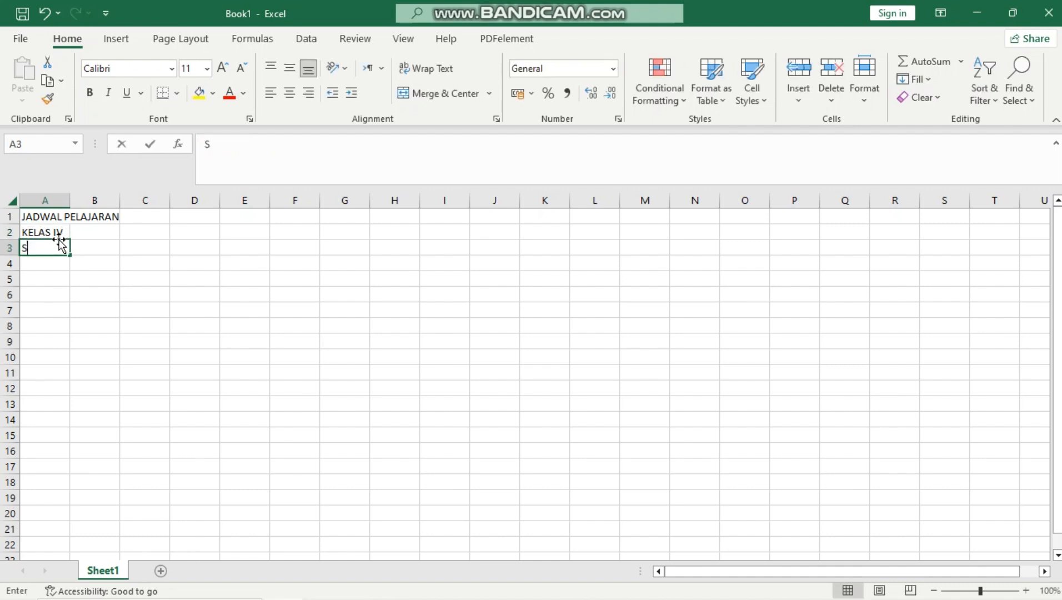
type("D ISLAM AL")
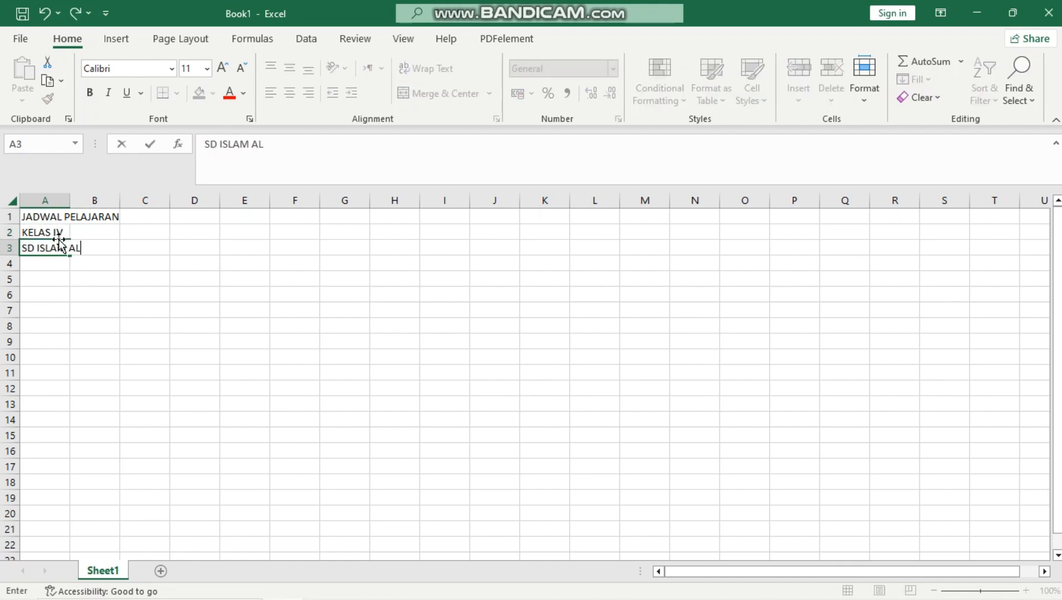
type(" AZHAR 41 KARAWANG")
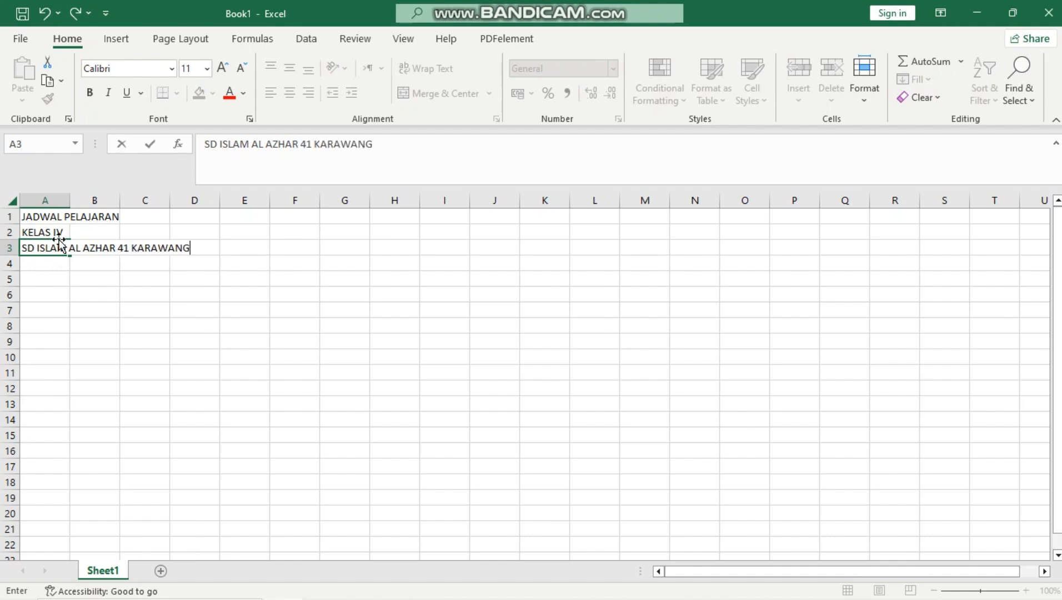
key("Return")
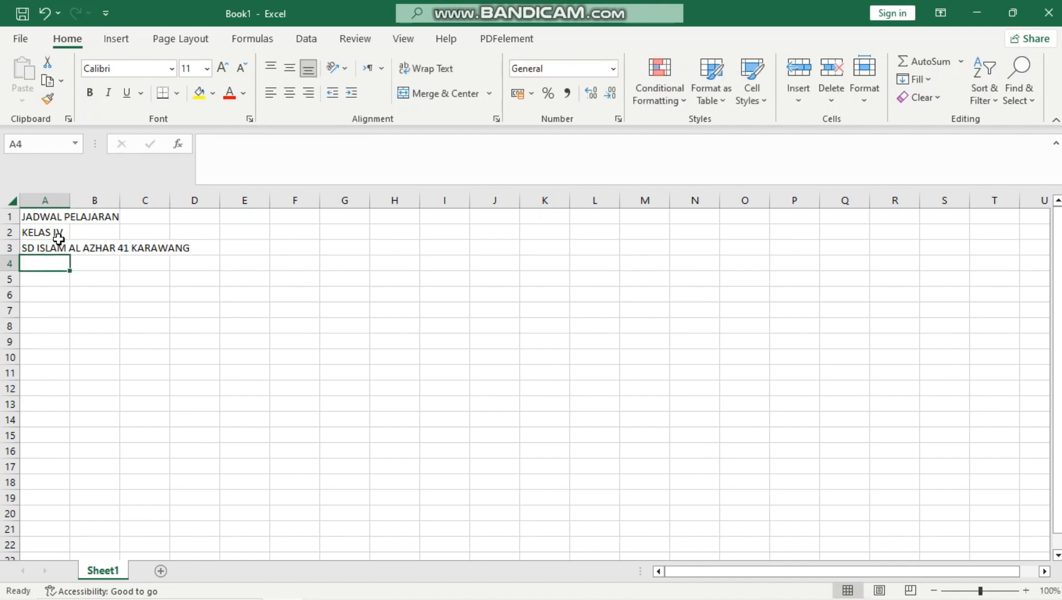
Enter the column headers JAM in cell A5 and WAKTU in cell B5, leaving row 4 blank.
key("Return")
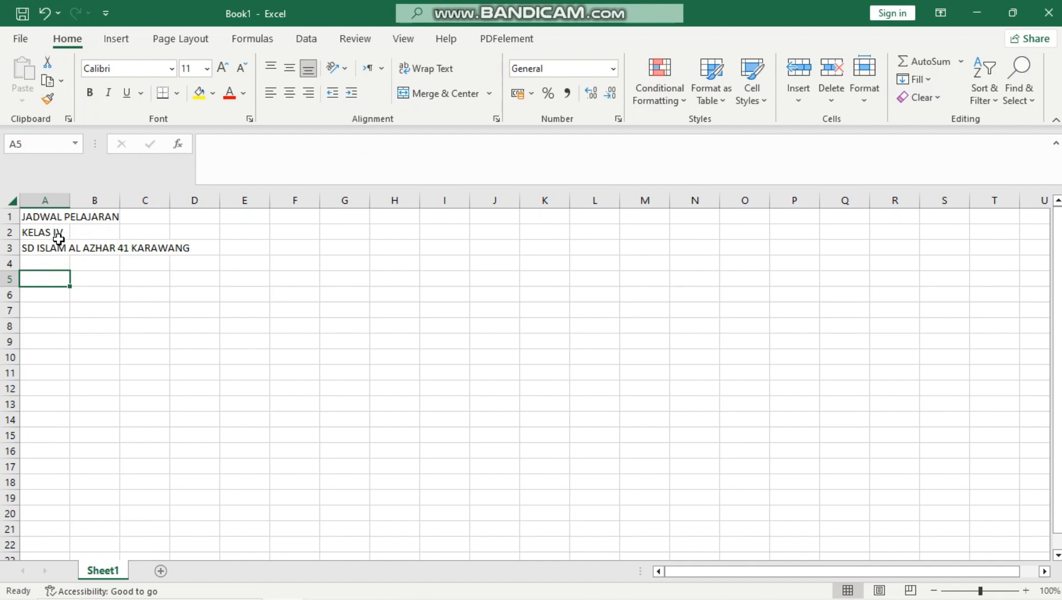
type("J")
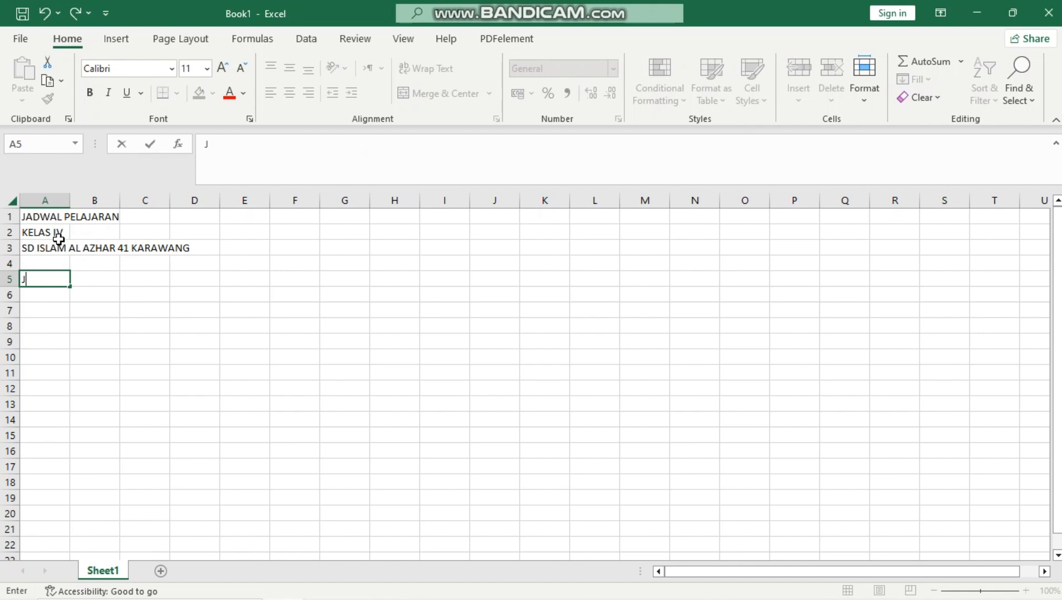
type("AM")
key("Tab")
type("WAJ")
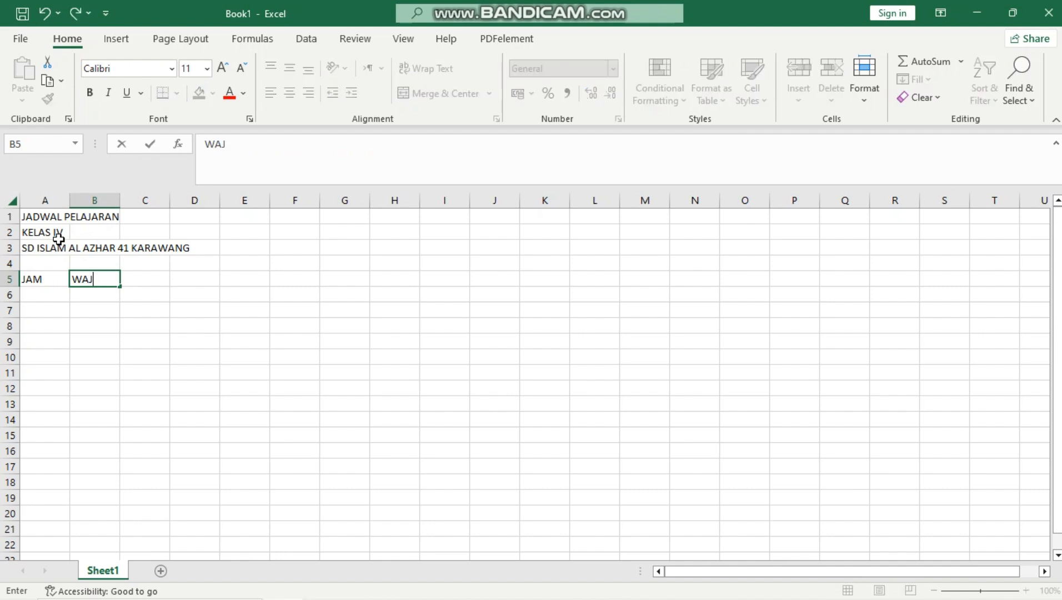
key("BackSpace")
type("KTU")
key("Tab")
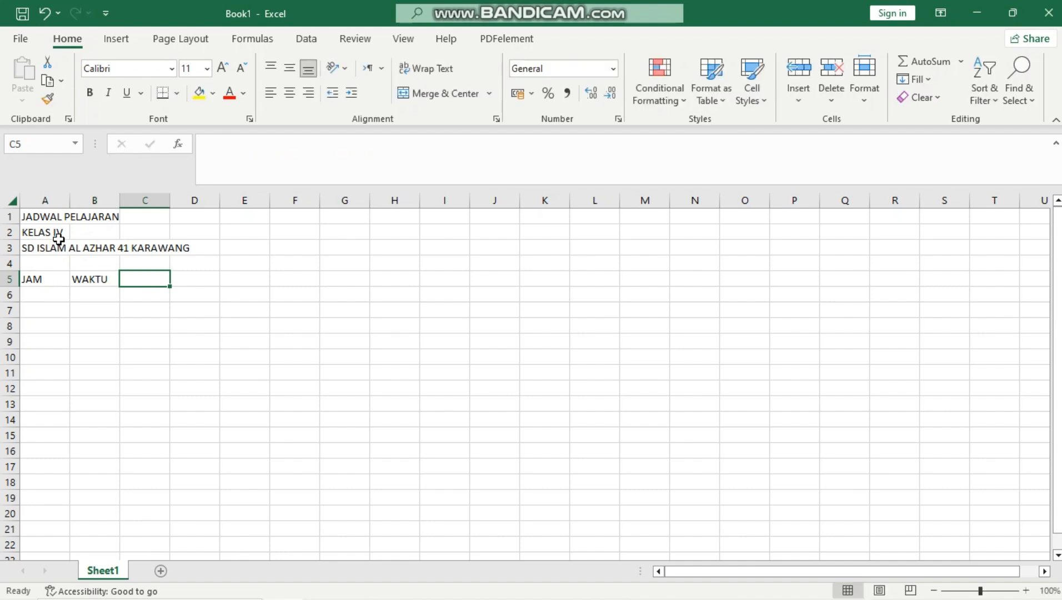
Enter the weekday headers SENIN, SELASA, RABU, KAMIS and JUM'AT in cells C5 through G5.
type("SENIN")
key("Tab")
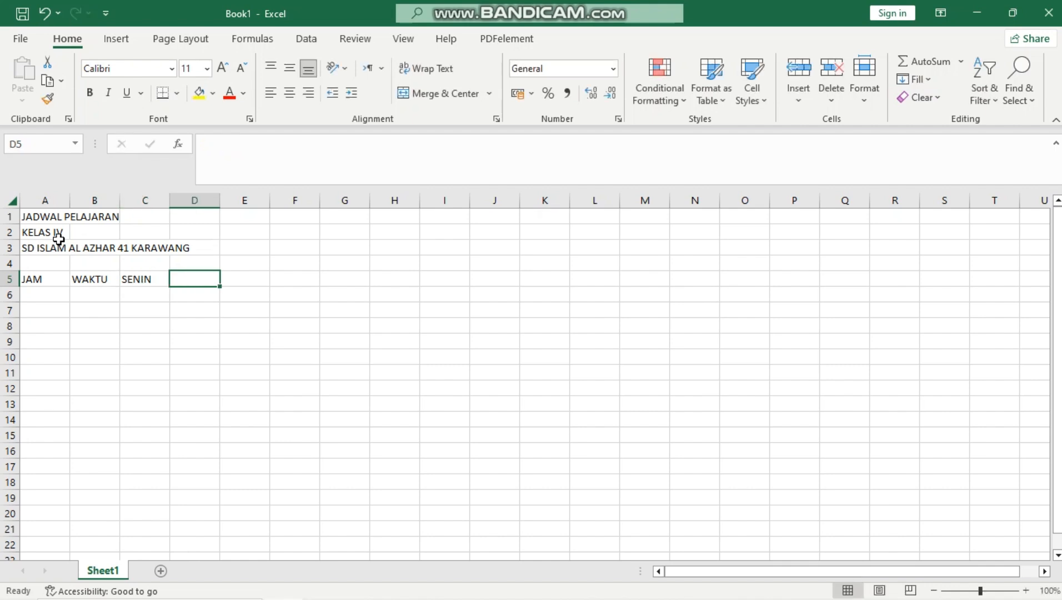
type("SELASA")
key("Tab")
type("RABU")
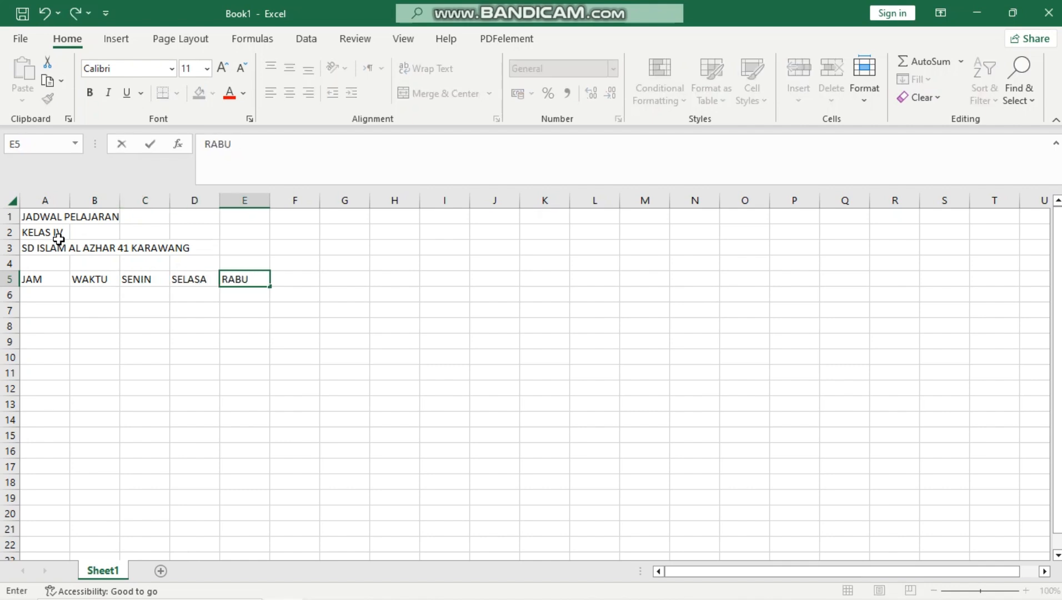
key("Tab")
type("KAMIS")
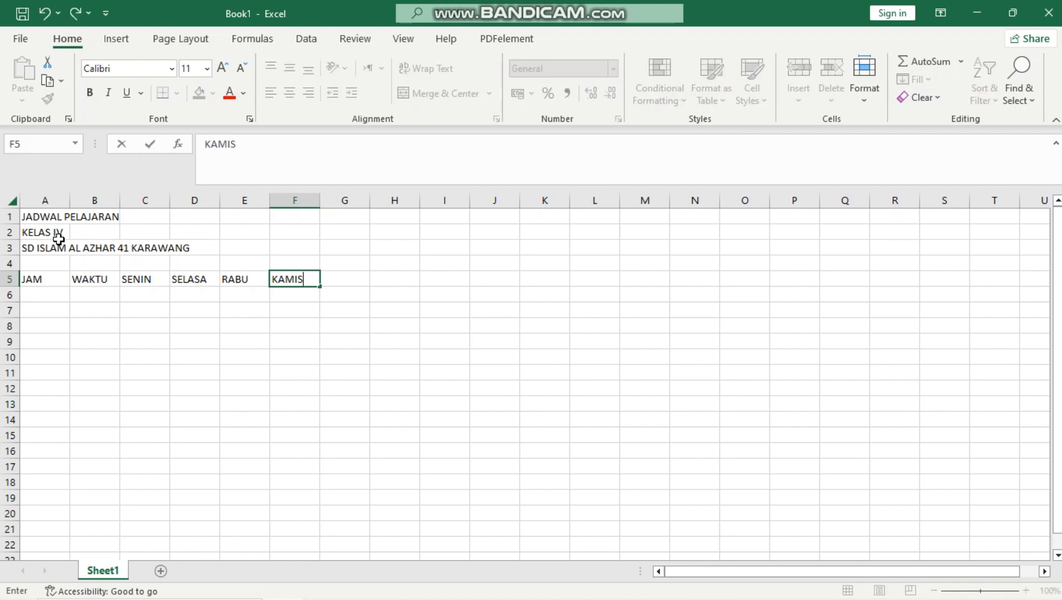
key("Tab")
type("JUM'AT")
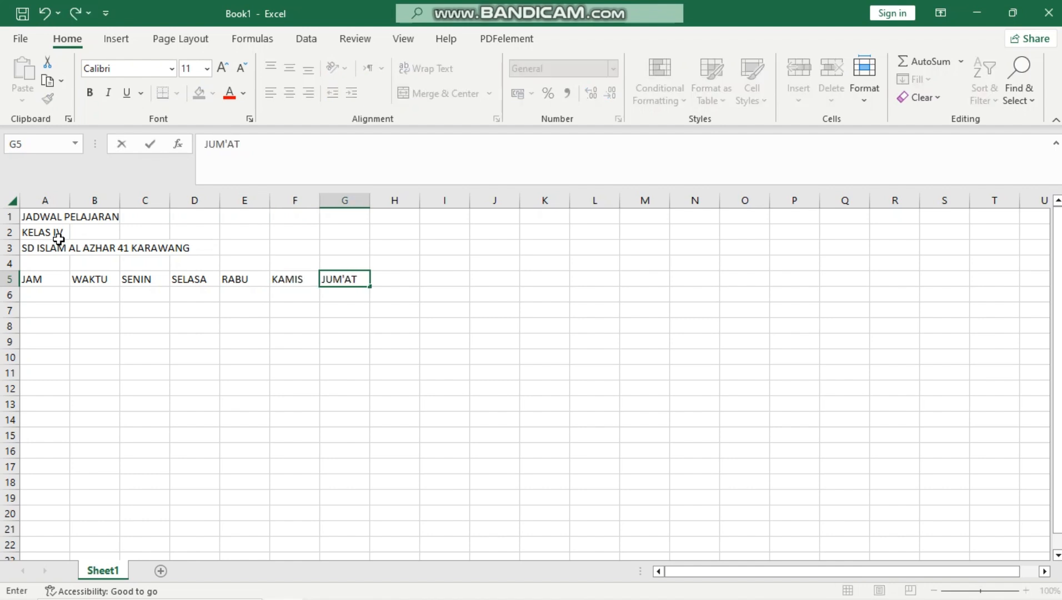
key("Left")
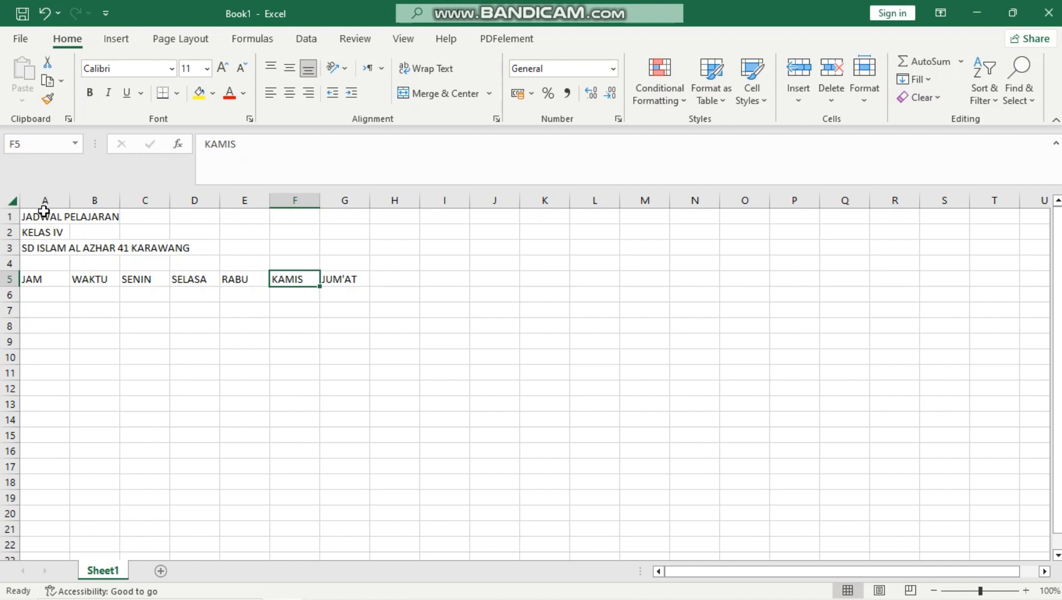
Merge the three title rows across columns A to G row by row, and make their text centred and bold.
left_click_drag(44, 211, 328, 250)
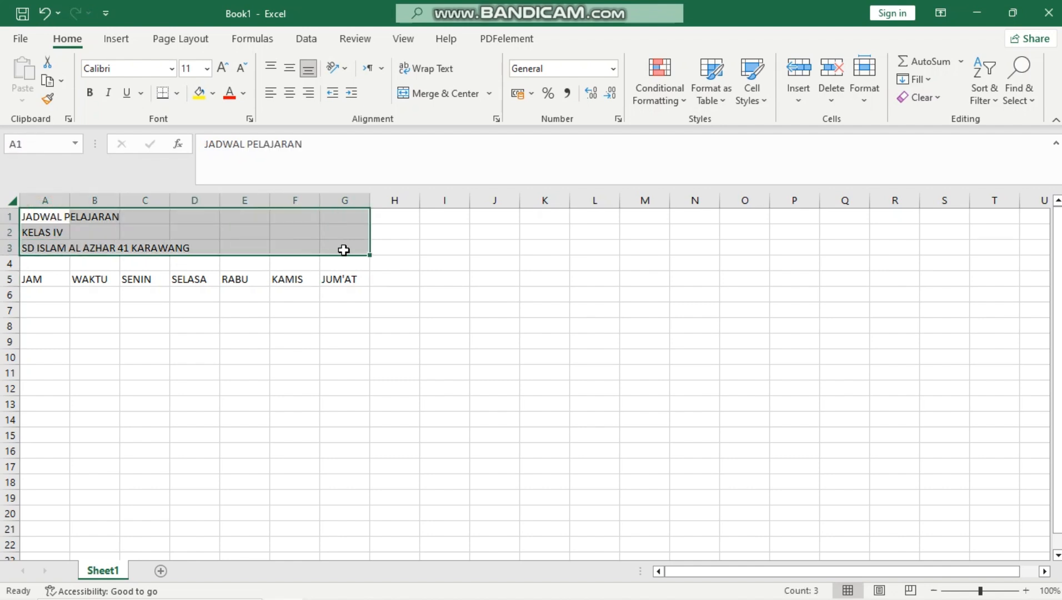
left_click(492, 91)
left_click(461, 136)
left_click(290, 93)
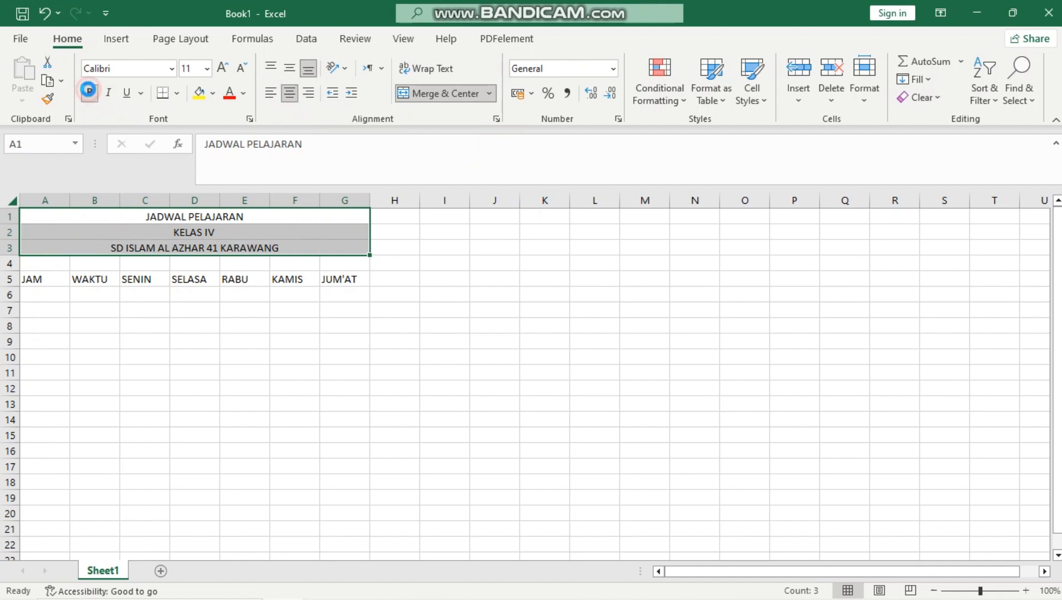
left_click(90, 93)
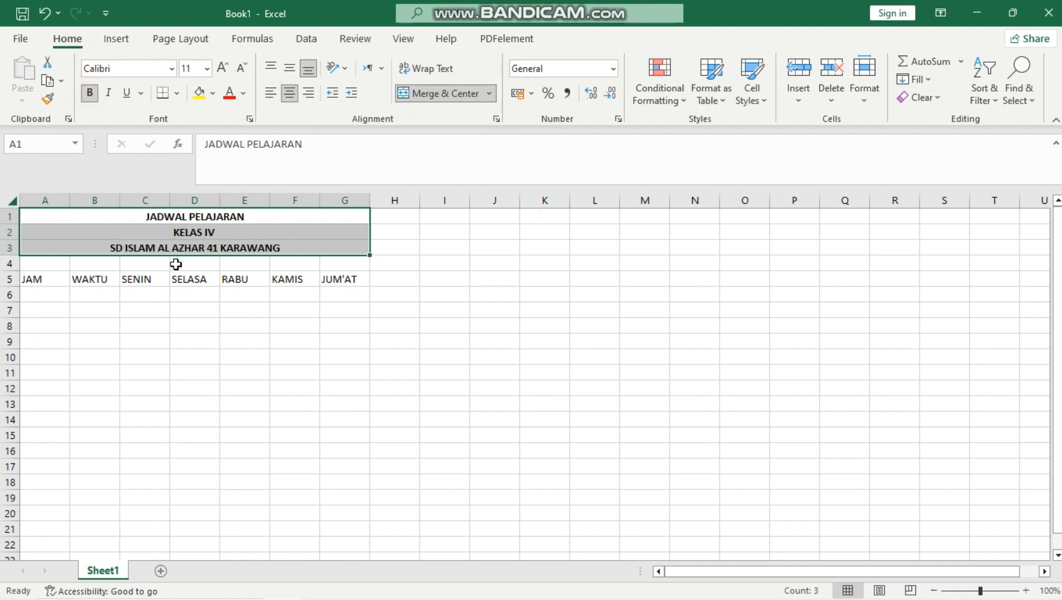
Enter the time slot 06.50 - 07.20 in cell B6 and widen column B to fit it.
left_click(131, 279)
left_click(91, 292)
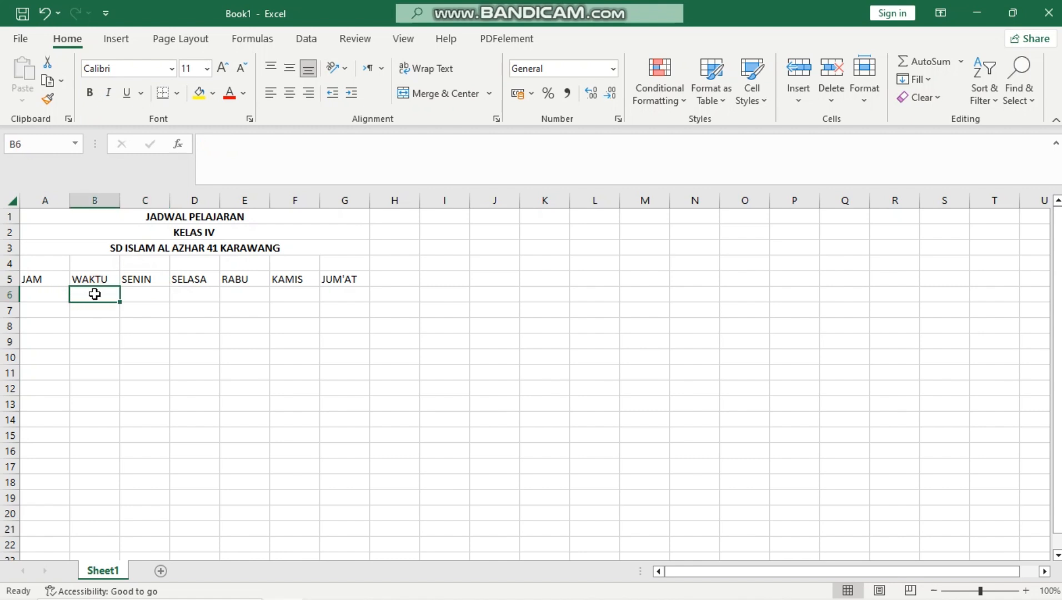
type("06")
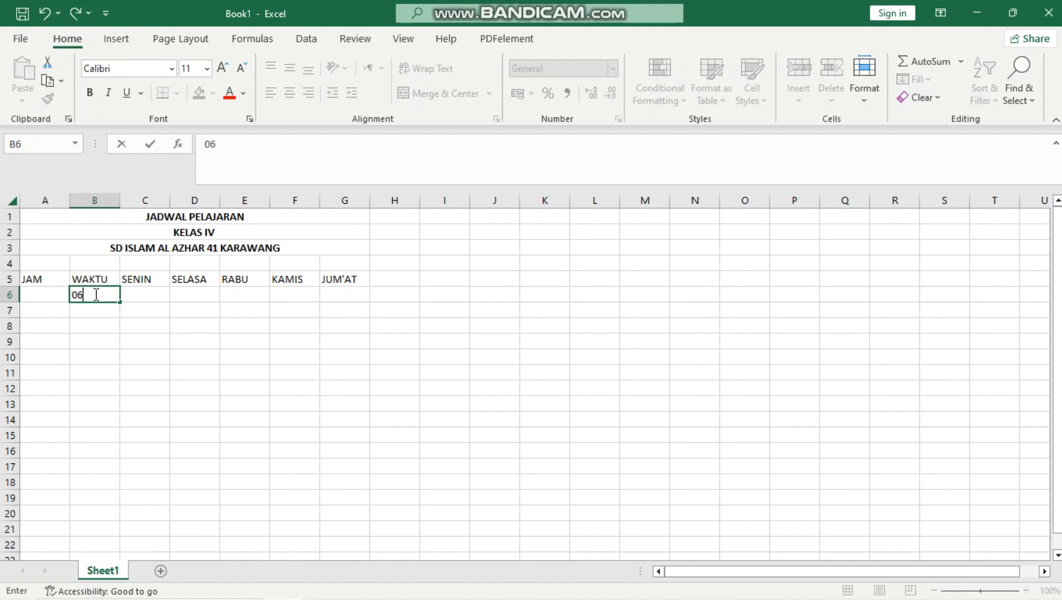
type(".50 - 07.20")
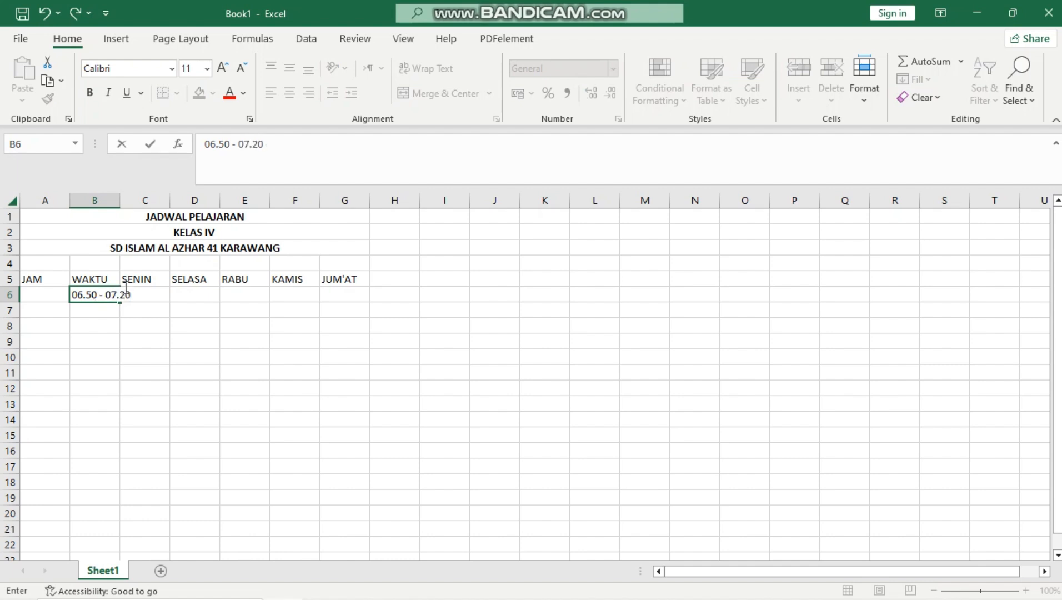
left_click(146, 285)
left_click_drag(113, 206, 142, 204)
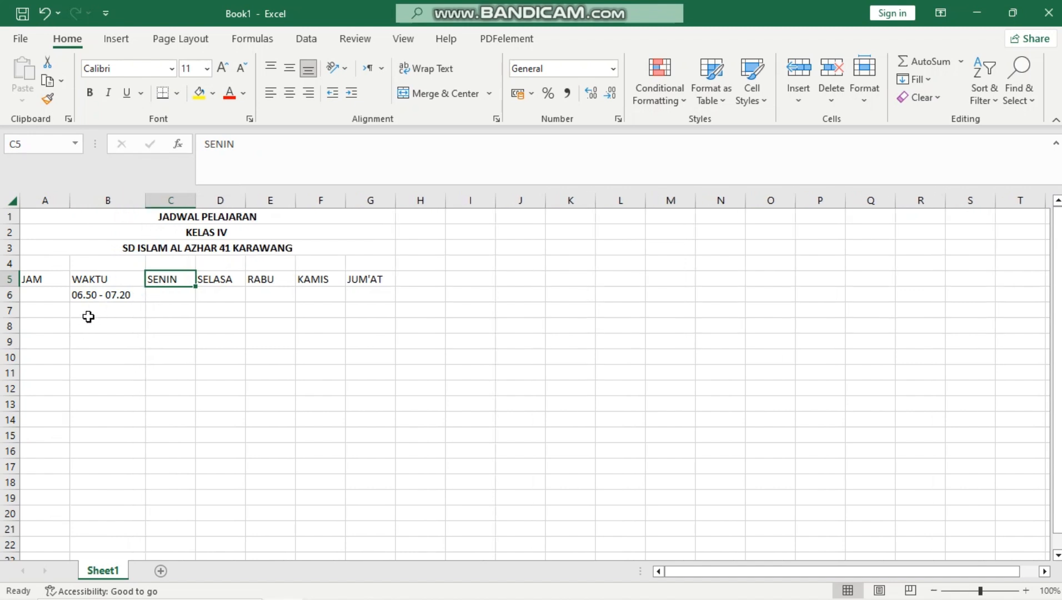
Number the lesson periods 1 to 4 under JAM in cells A7 through A10.
left_click(89, 313)
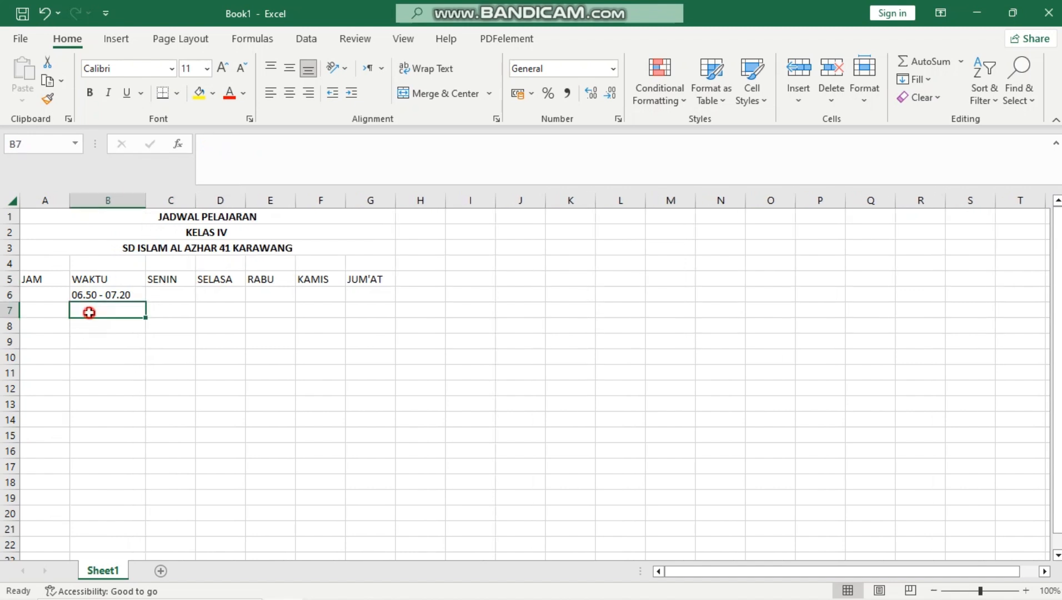
left_click(61, 311)
type("1")
key("Return")
type("2")
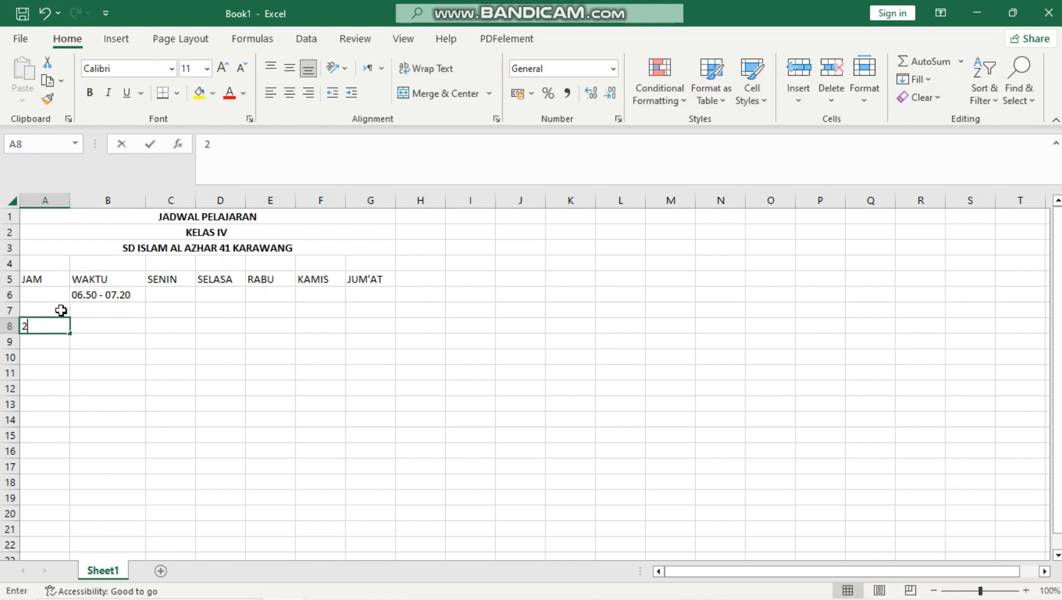
key("Return")
type("3")
key("Return")
type("4")
key("Return")
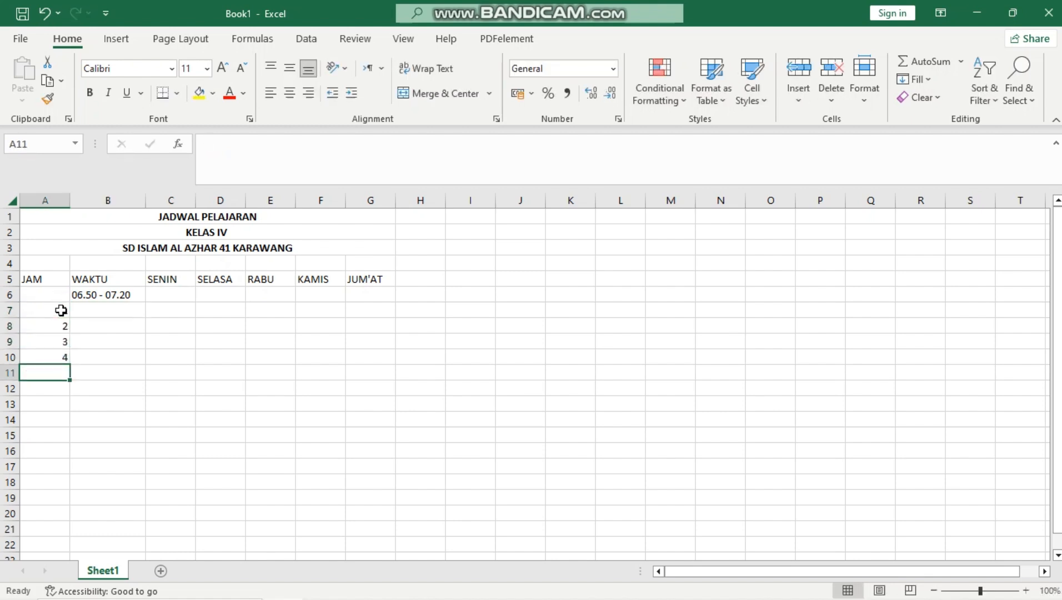
Enter the WAKTU time slots 07.20 - 07.55 in cell B7 and 07.55 - 08.30 in cell B8.
left_click(108, 310)
type("07.")
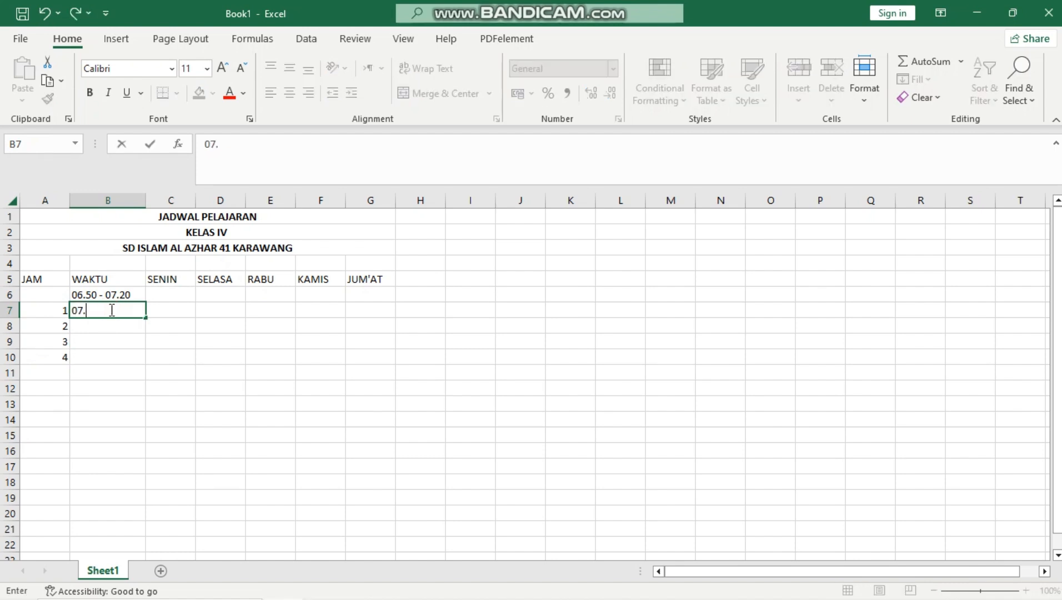
type("20 - 07.55")
key("Return")
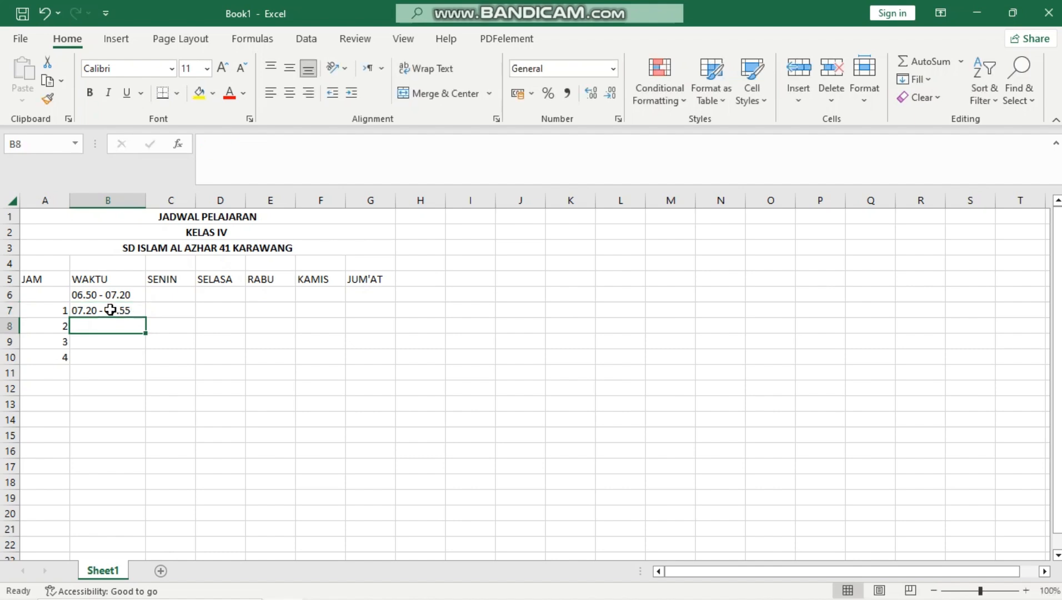
type("07.55 ")
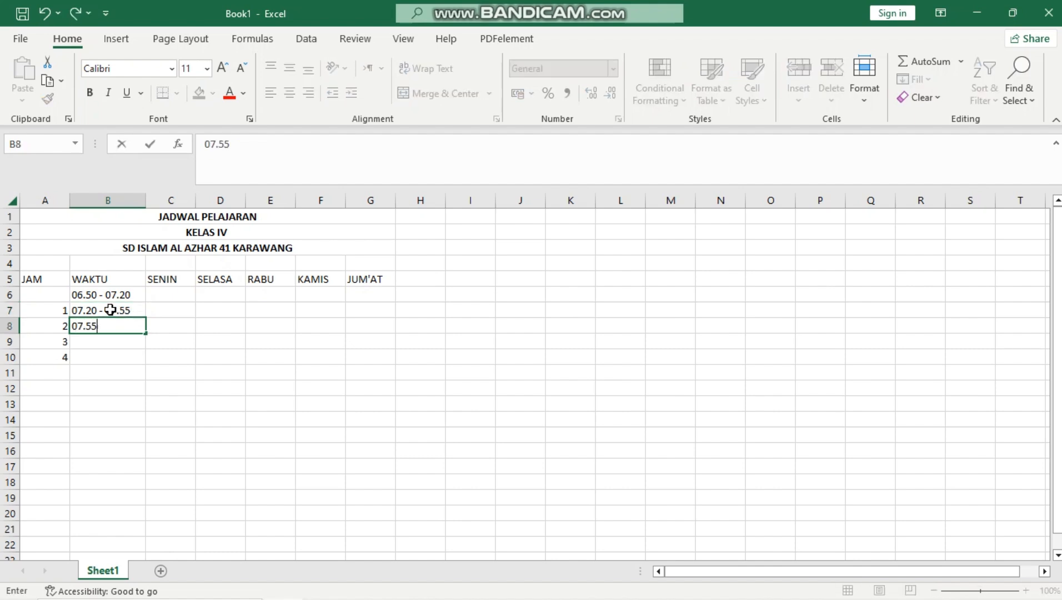
type("- 08.30")
key("Return")
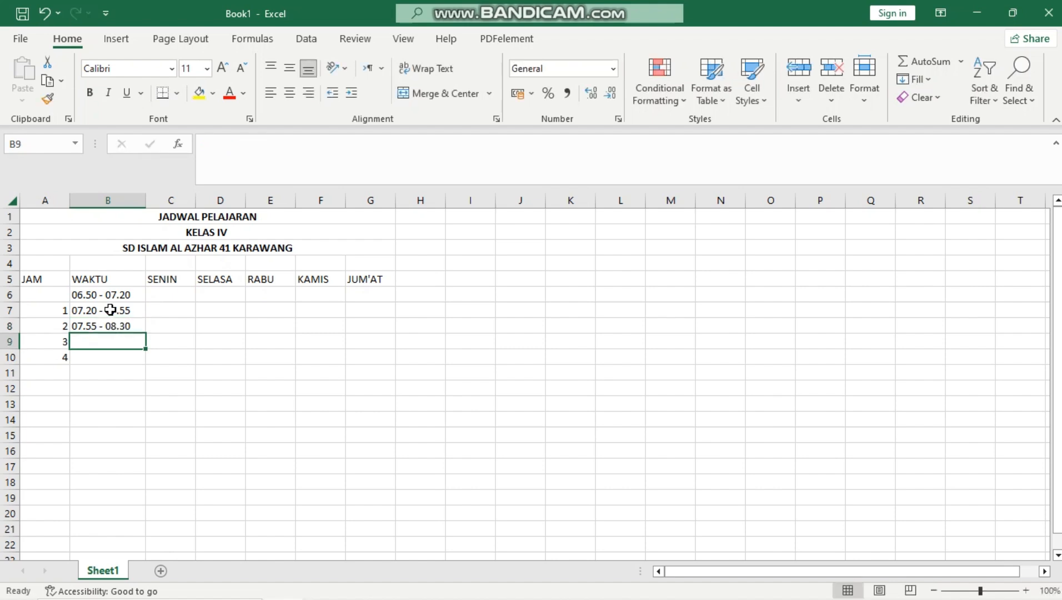
Enter the WAKTU time slots 08.30 - 09.05 in cell B9 and 09.05 - 09.40 in cell B10.
type("08")
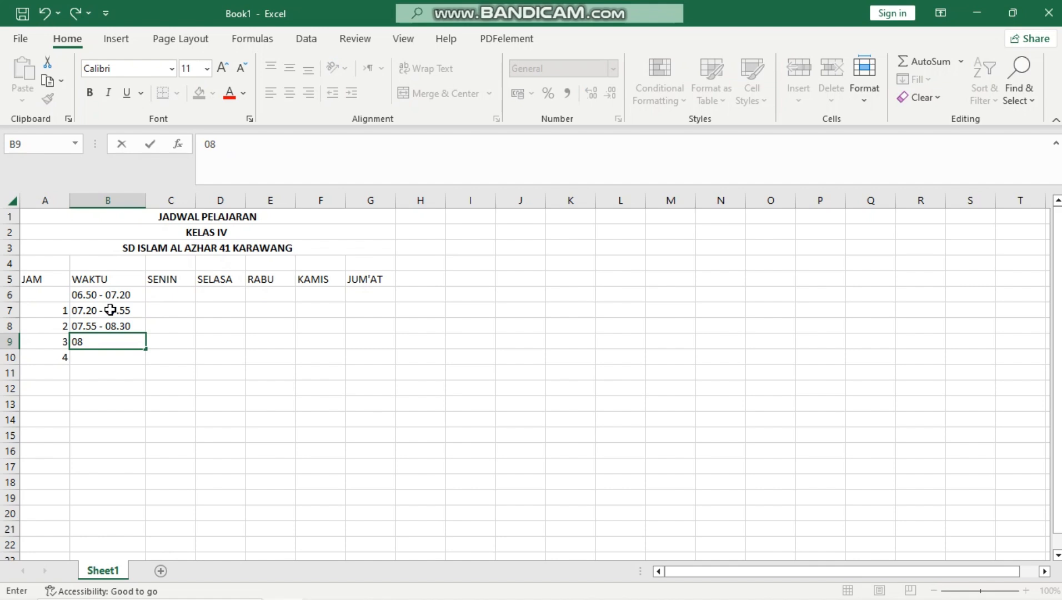
type(".30 - 09.05")
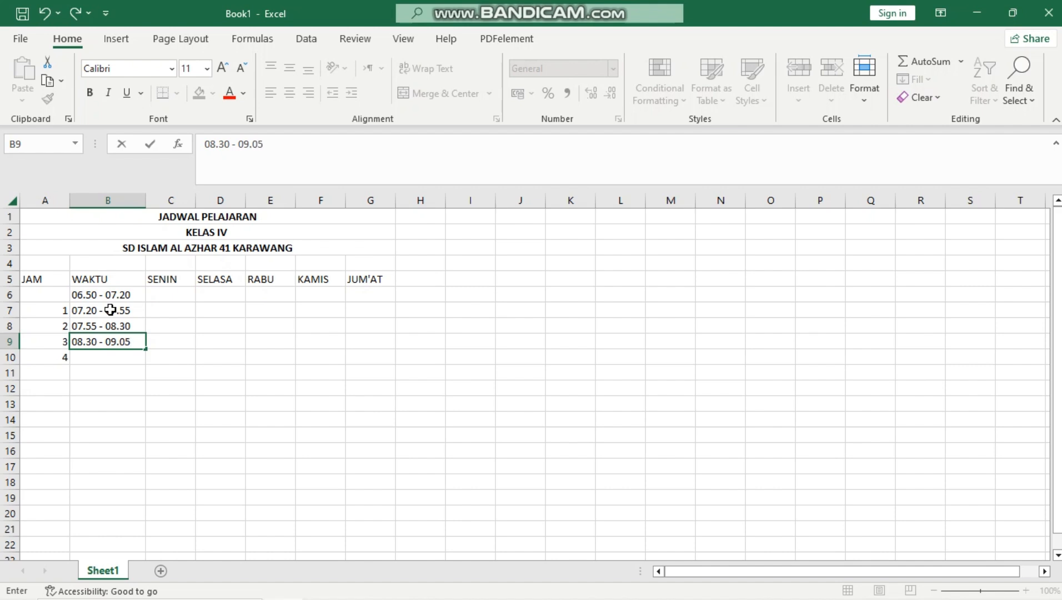
key("Return")
type("09")
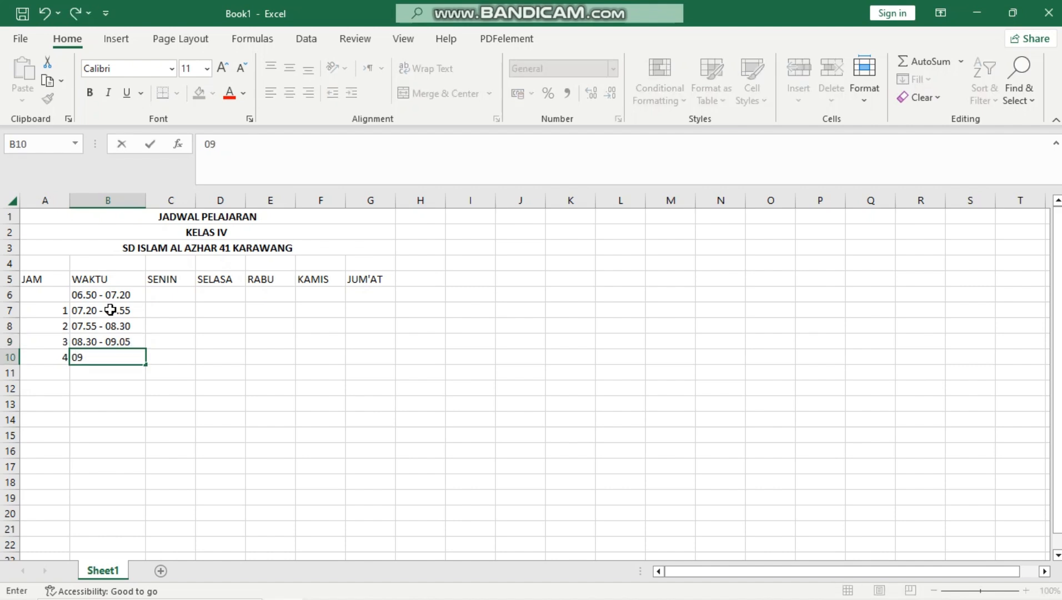
type(".05 - 09.40")
key("Return")
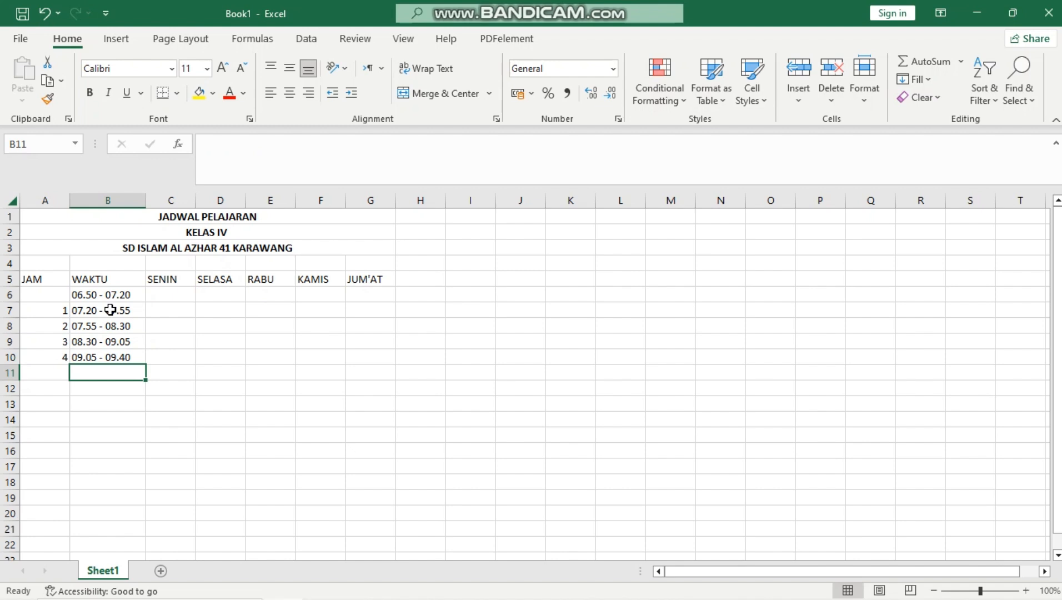
Enter the WAKTU time slots 09.40 - 10.00 in cell B11 and 10.00 - 10.35 in cell B12.
type("09.4")
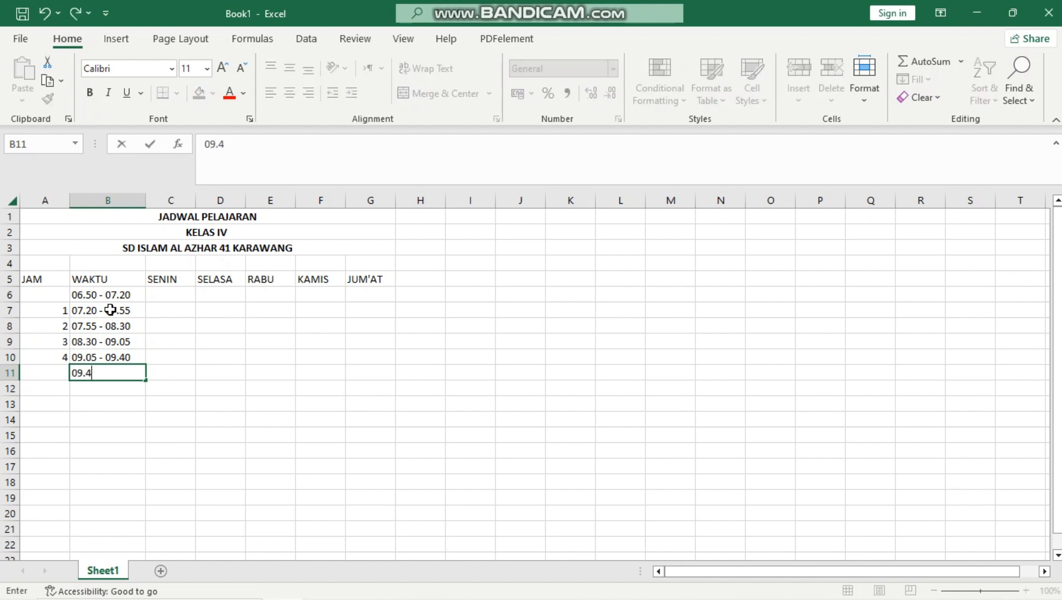
type("0 - 10.00")
key("Return")
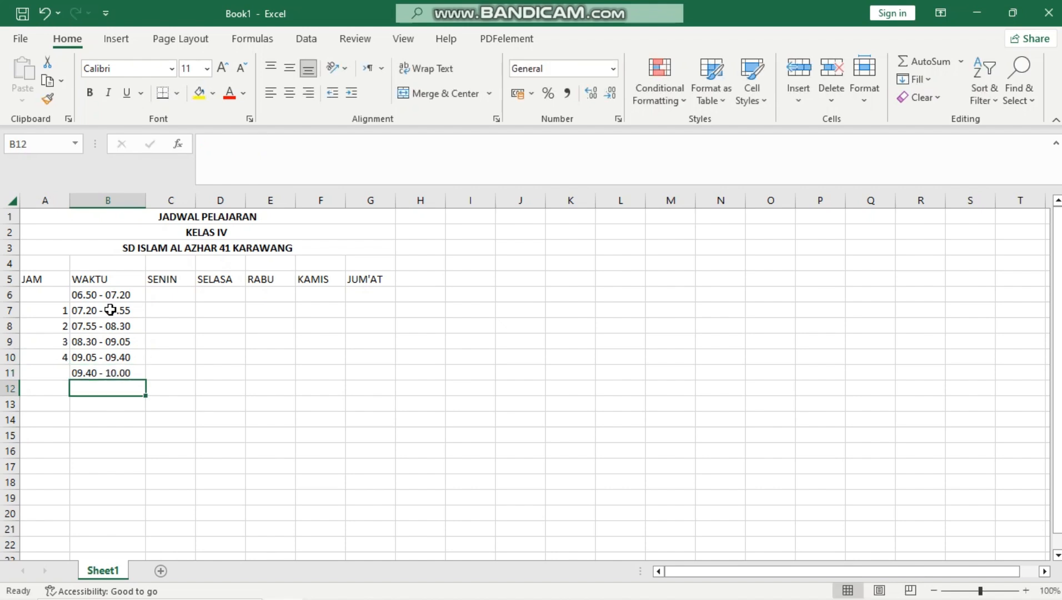
type("10.")
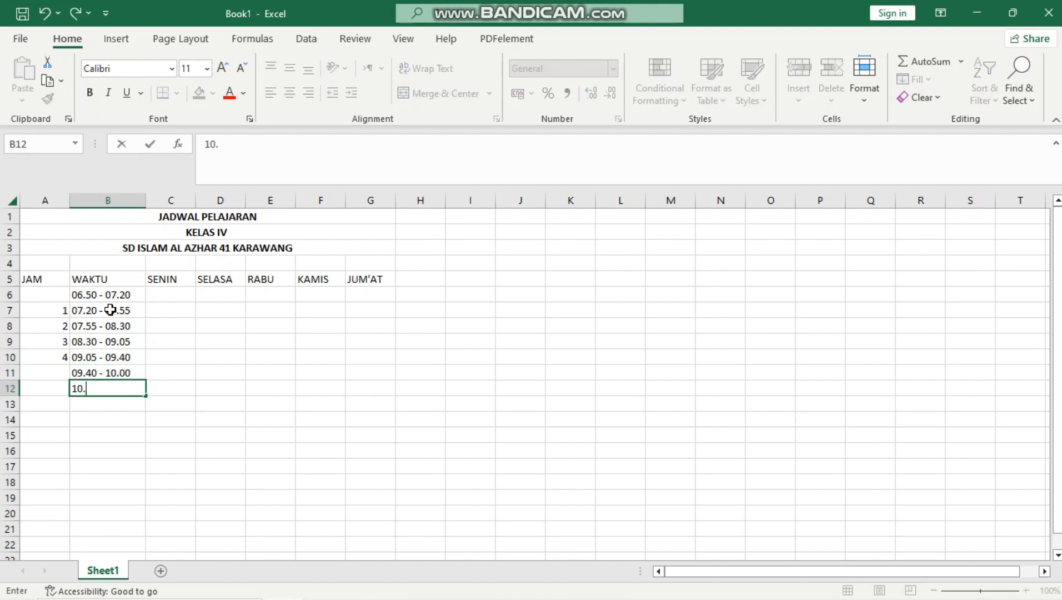
type("00 - 10.35")
key("Return")
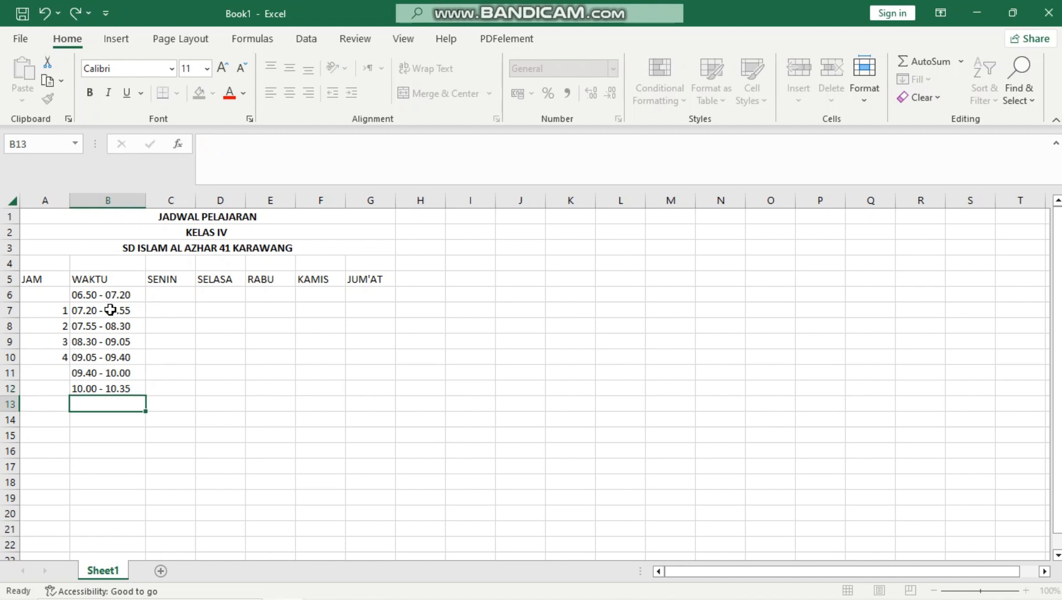
Enter the WAKTU time slots 10.35 - 11.10 in cell B13 and 11.10 - 11.45 in cell B14.
type("10.35 - ")
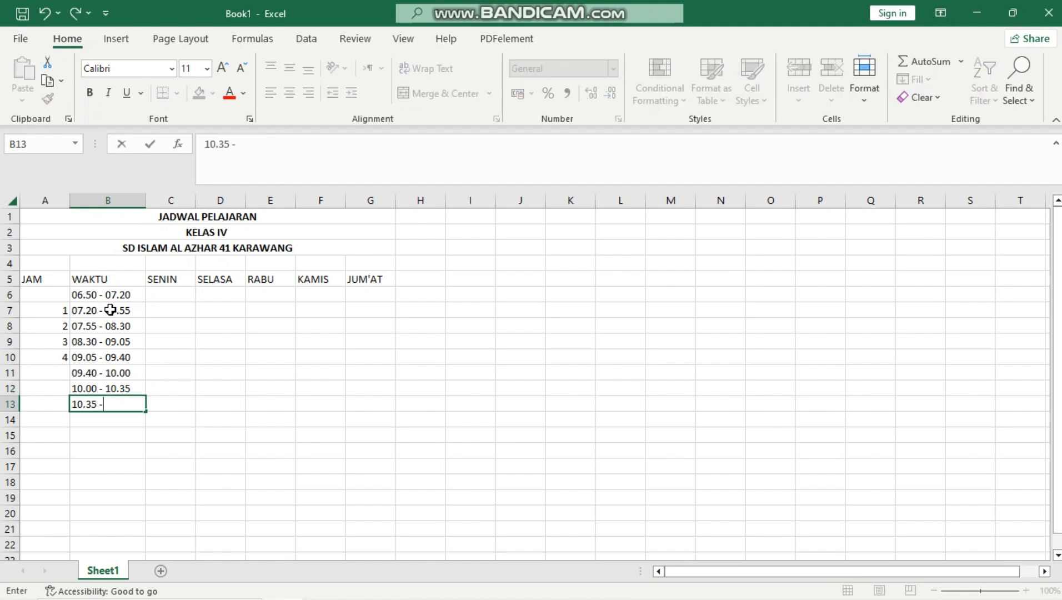
type("11.10")
key("Return")
type("11.10")
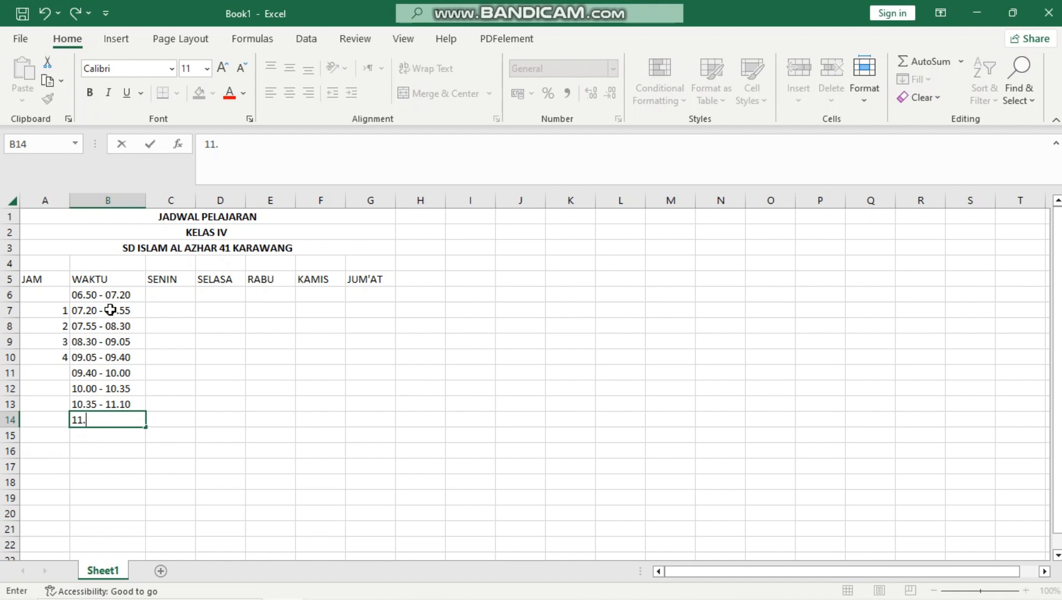
type(" - 11.45")
key("Return")
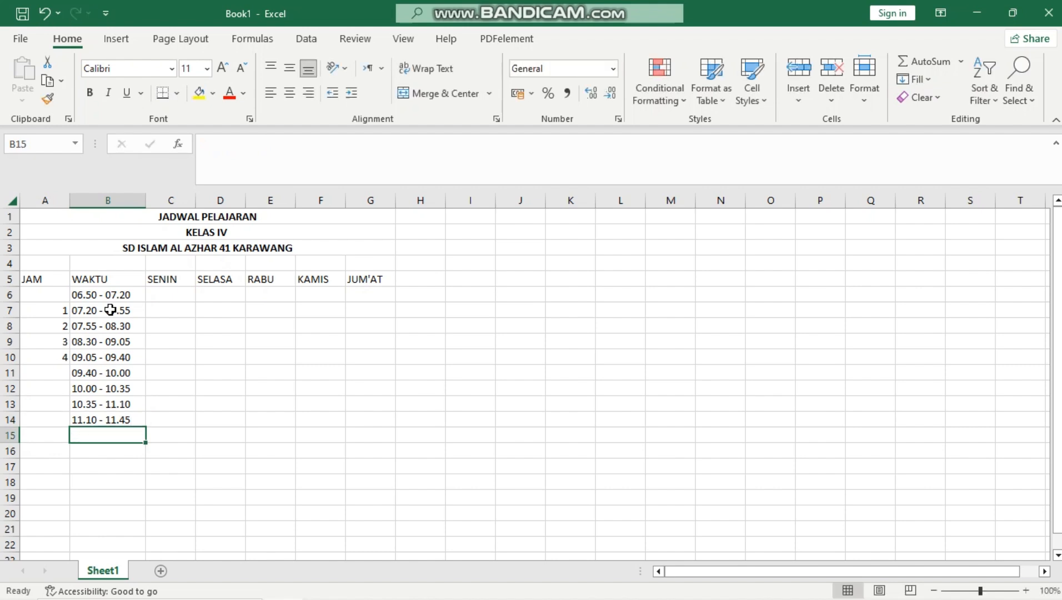
Enter the WAKTU time slots 11.45 - 12.50 in cell B15 and 12.50 - 13.25 in cell B16.
type("11")
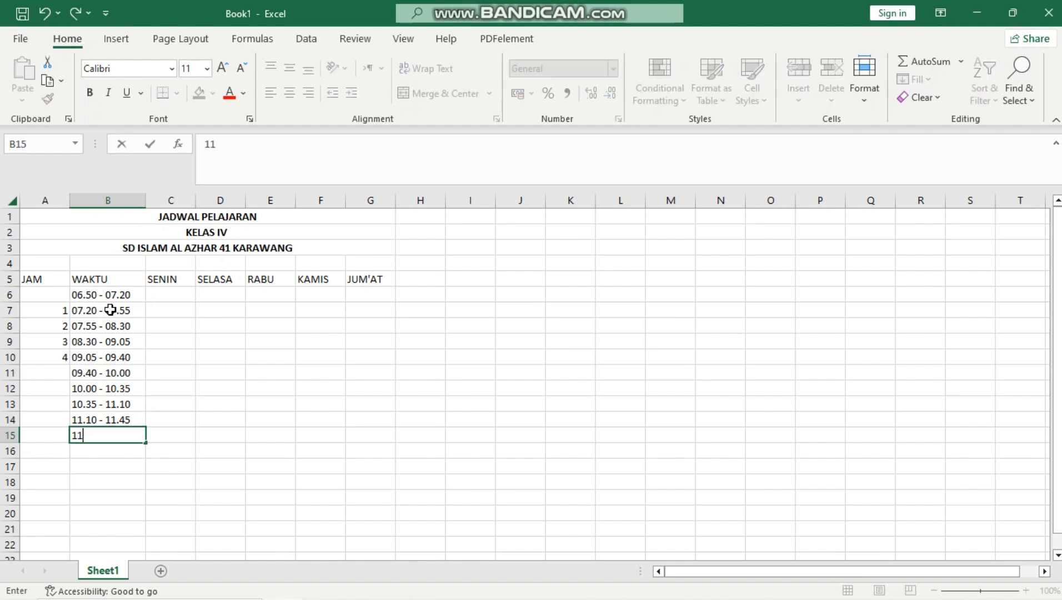
type(".45 - 12.50")
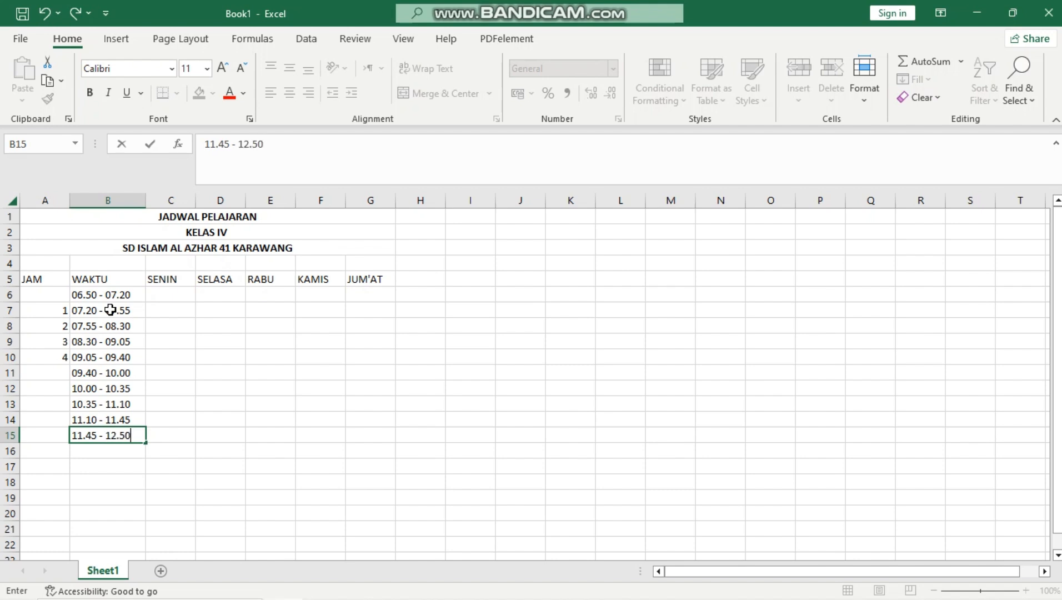
key("Return")
type("12.50 -")
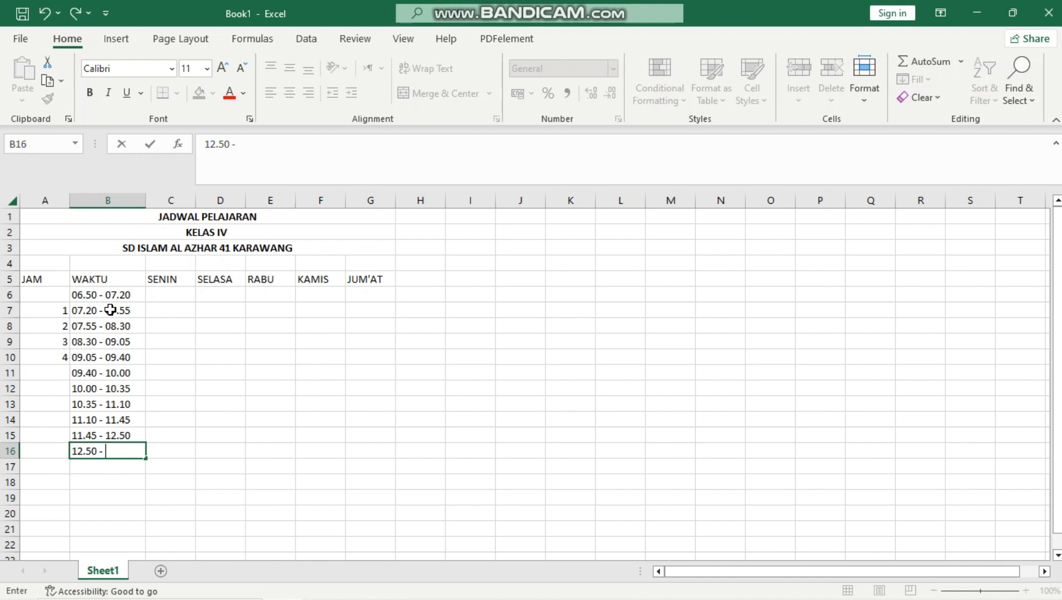
type(" 13.25")
key("Return")
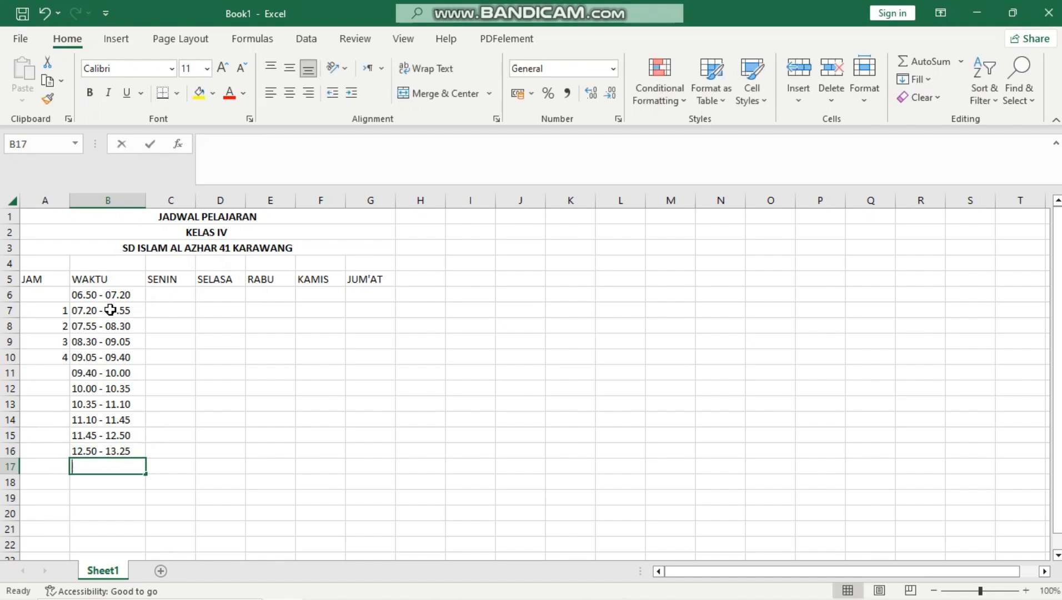
Enter the last WAKTU time slot, 13.25 - 14.00, in cell B17.
type("13.25")
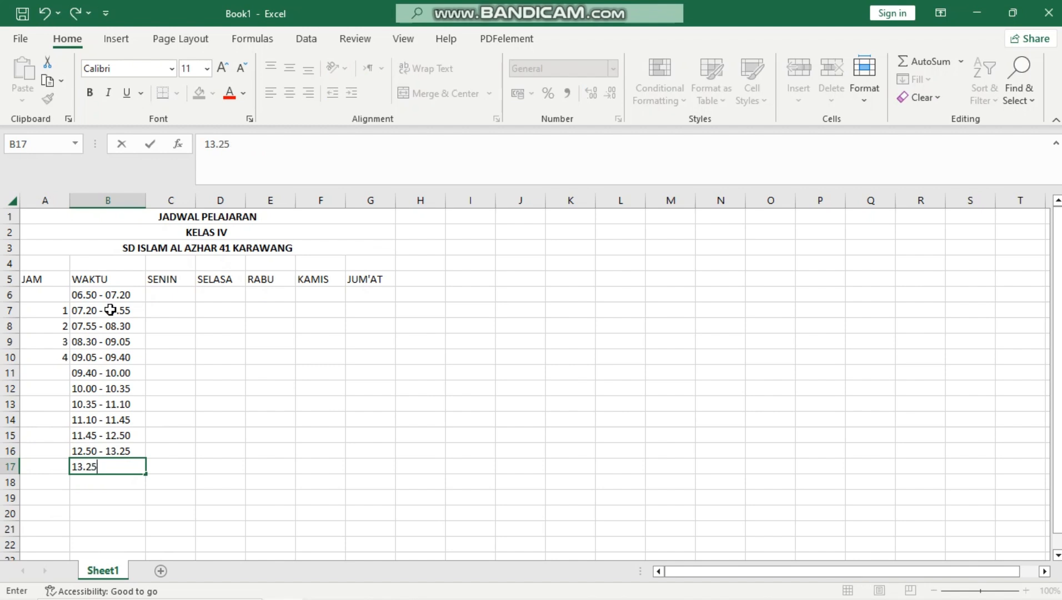
type(" - 14.00")
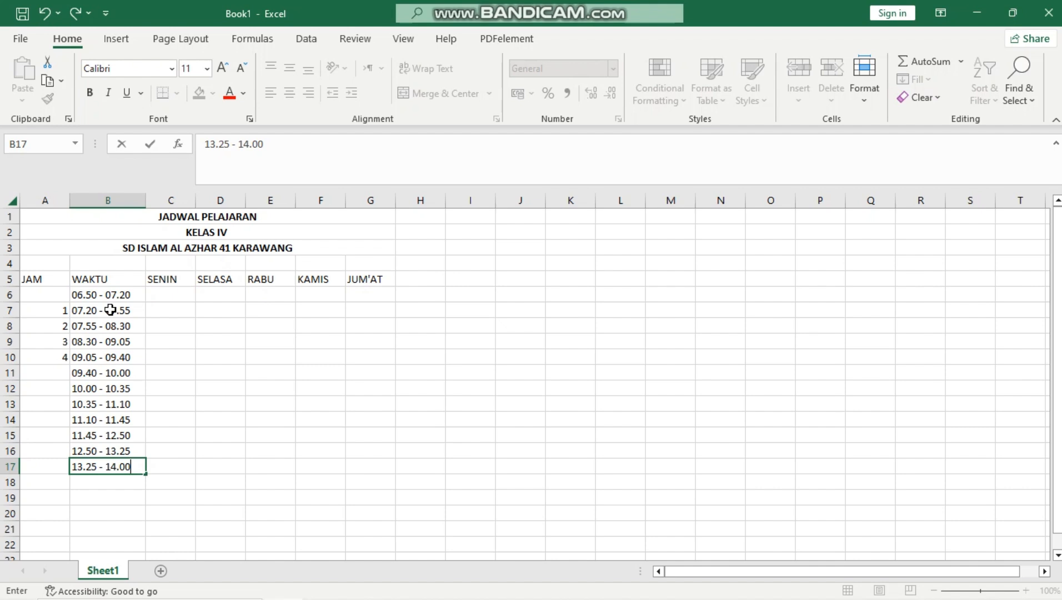
left_click(155, 299)
Number the lesson periods 5, 6 and 7 under JAM in cells A12 through A14.
left_click(47, 391)
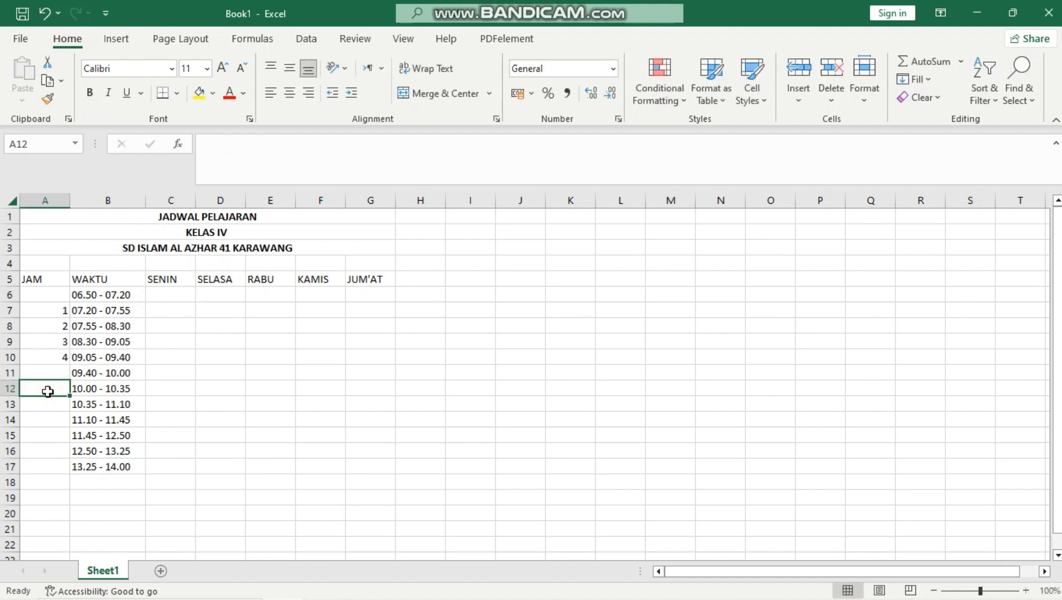
type("5")
key("Return")
type("6")
key("Return")
type("7")
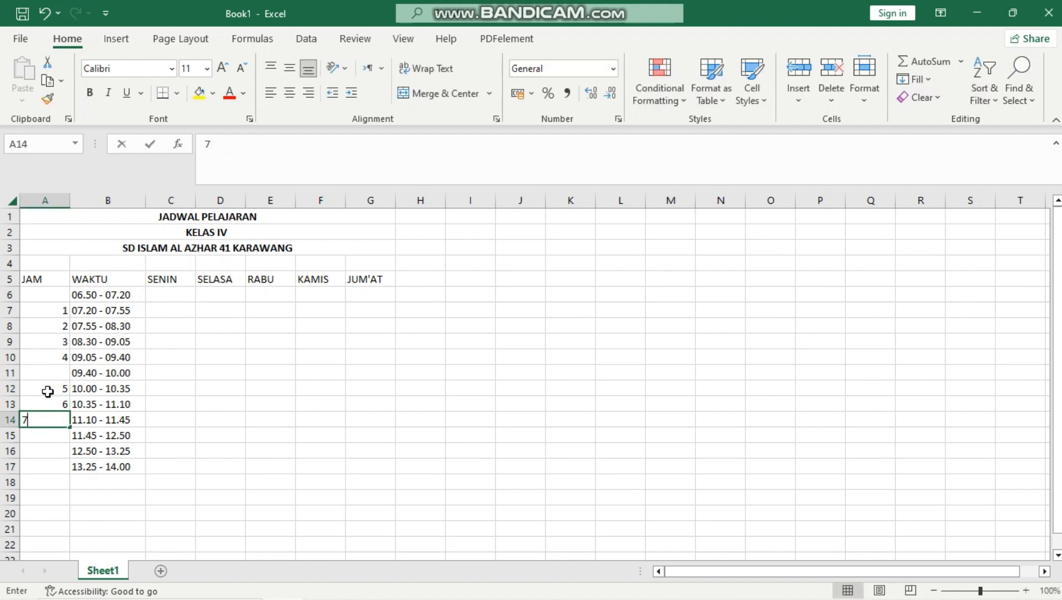
key("Return")
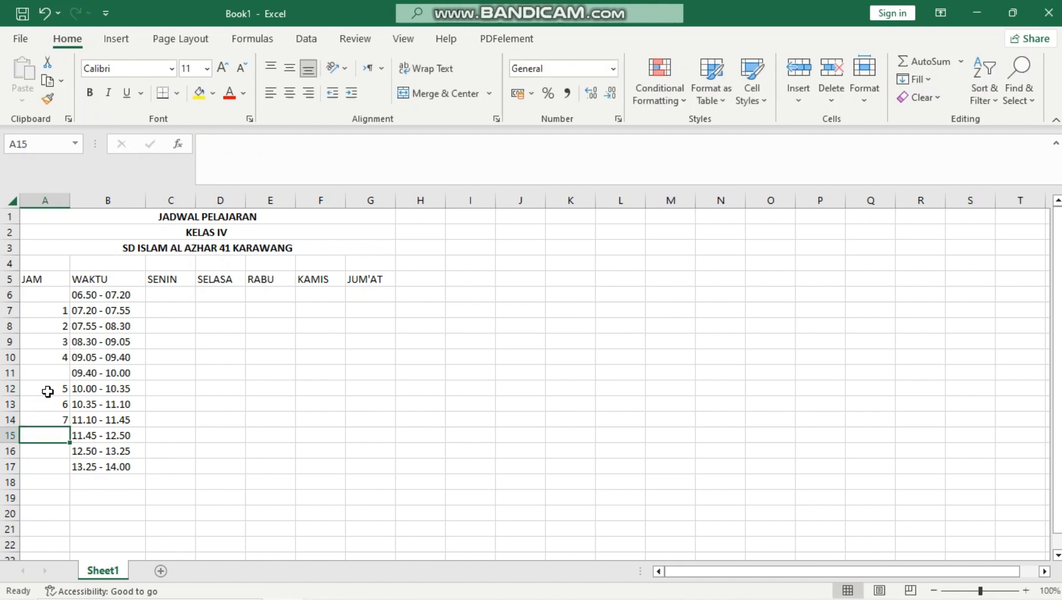
Leave cell A15 empty and number the lesson periods 8 and 9 in cells A16 and A17.
key("Return")
type("8")
key("Return")
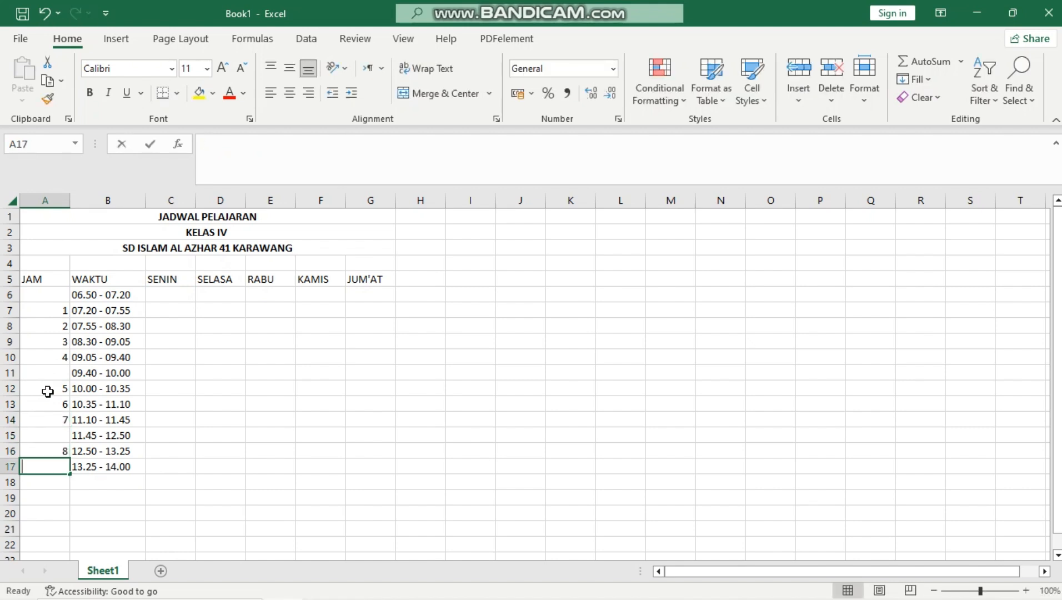
type("9")
key("Return")
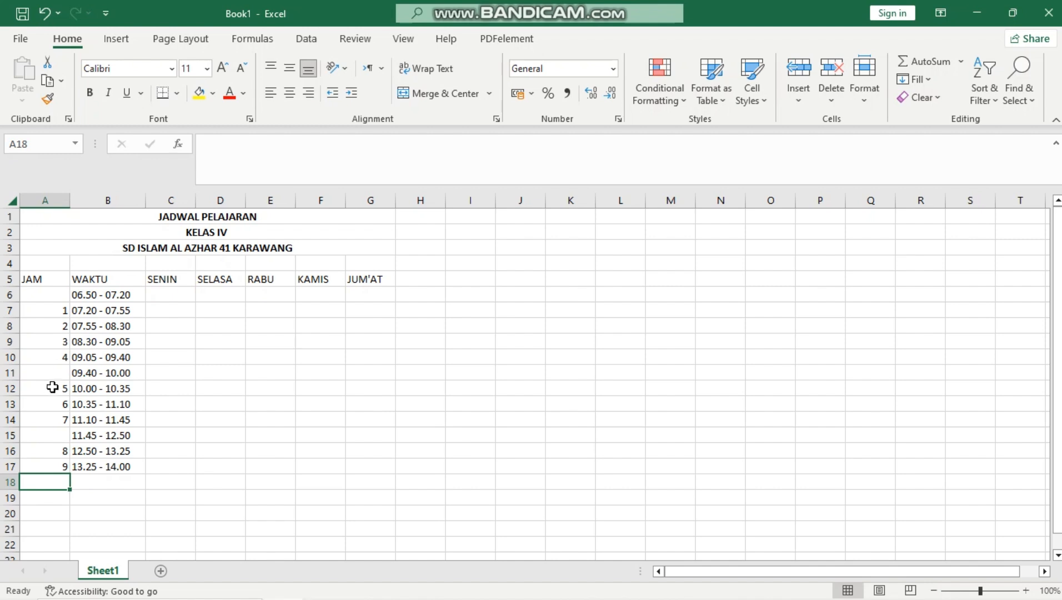
Apply all borders to the timetable range A5:G17 and center its contents horizontally.
left_click_drag(40, 282, 364, 471)
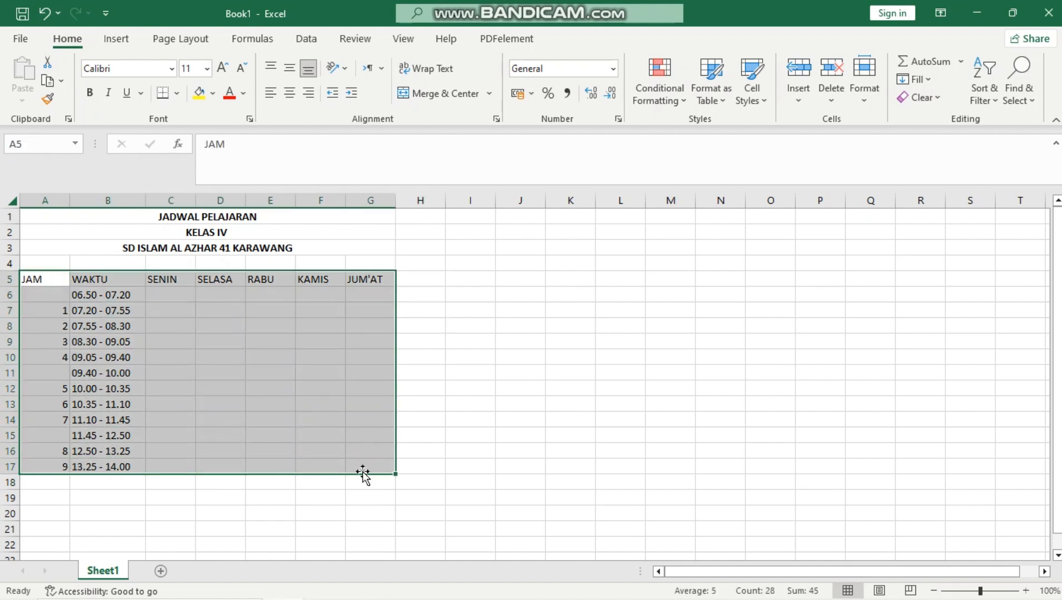
left_click(177, 95)
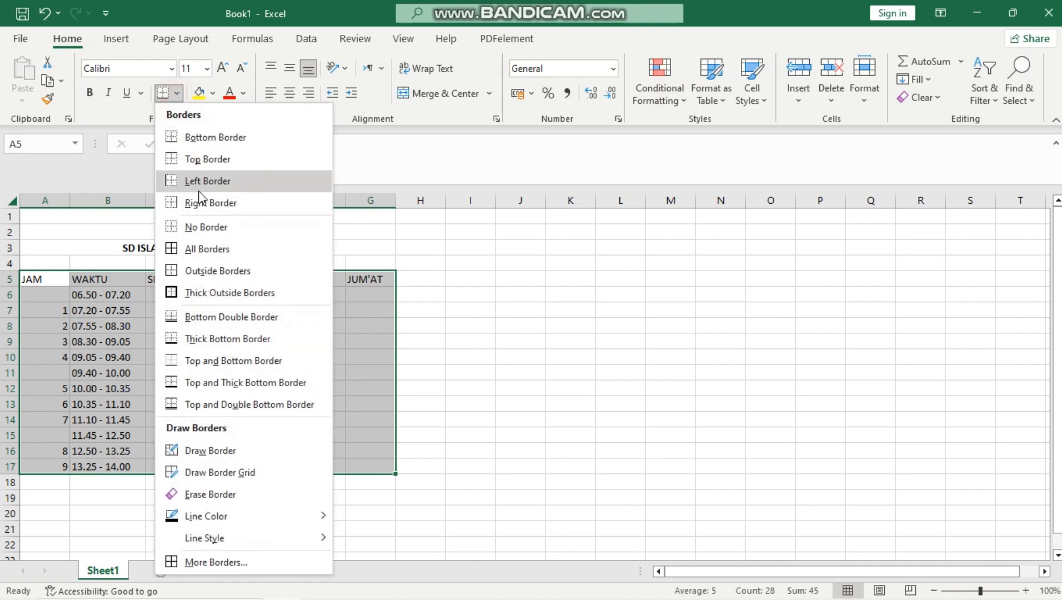
left_click(207, 250)
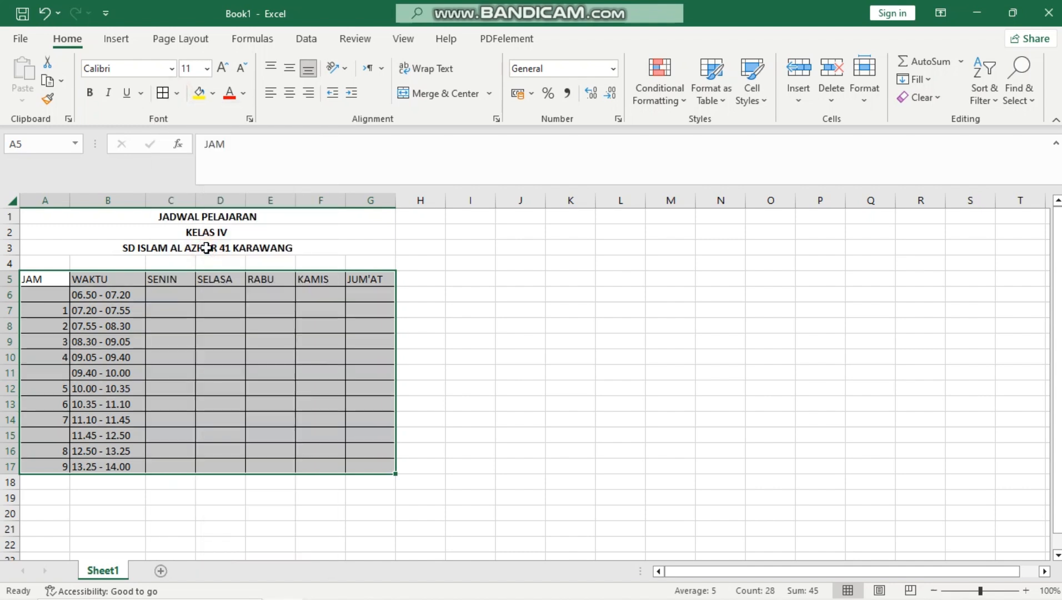
left_click(288, 96)
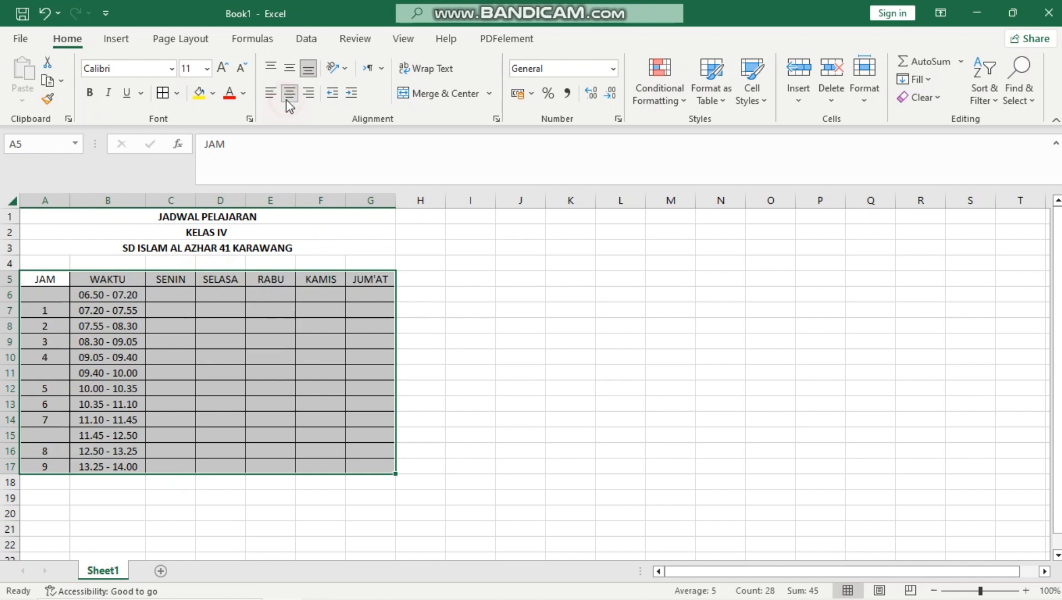
left_click(254, 329)
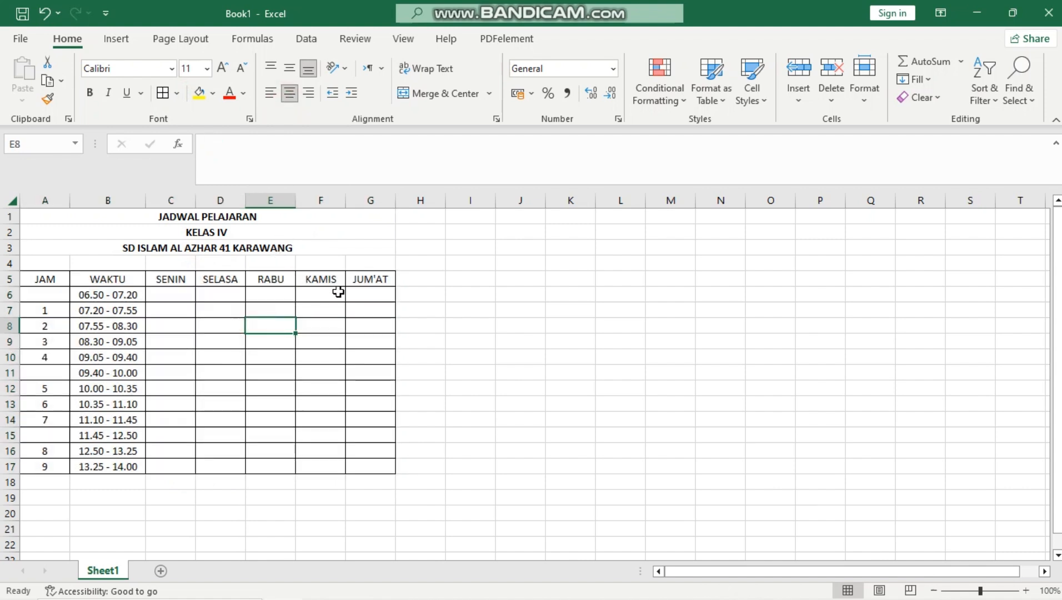
Make the header row A5:G5 bold and give it a light blue fill.
left_click_drag(360, 280, 61, 276)
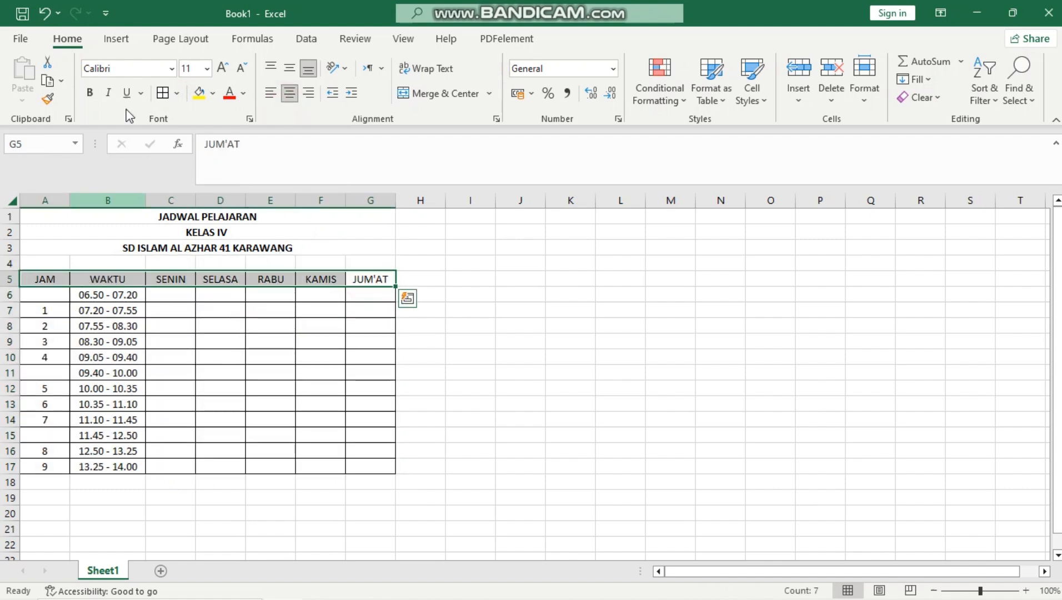
left_click(90, 92)
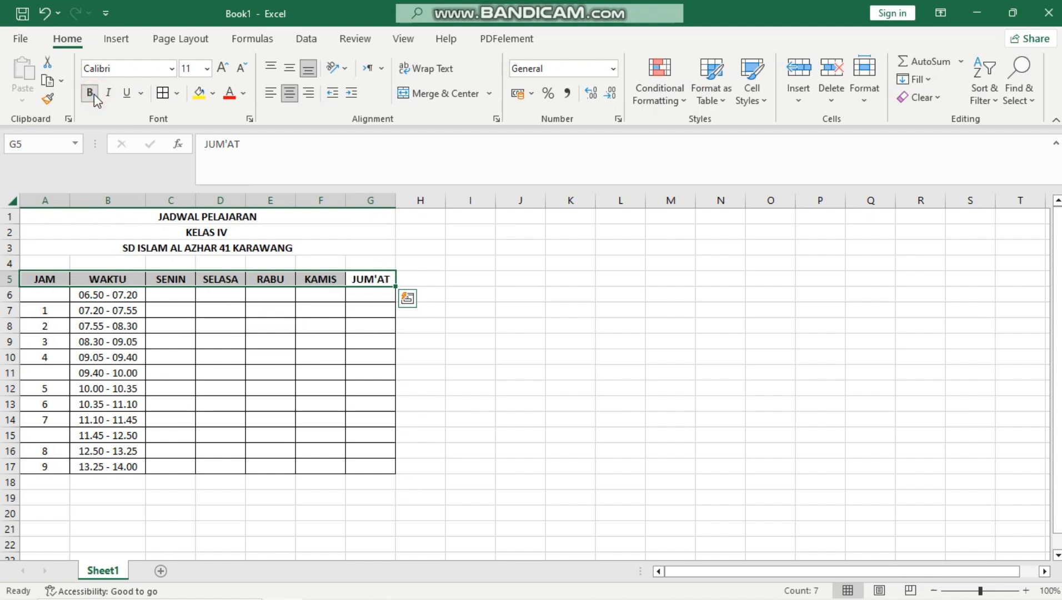
left_click(215, 93)
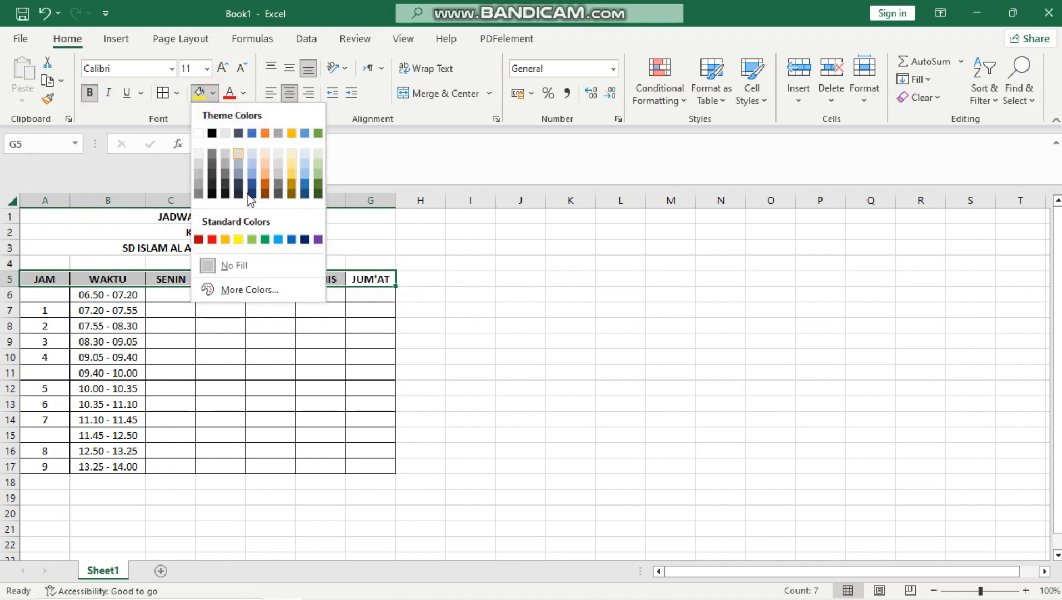
left_click(305, 162)
Enter IKRAR, DO'A & TADARUS in cell C6 and merge and center it across C6:G6.
left_click(176, 294)
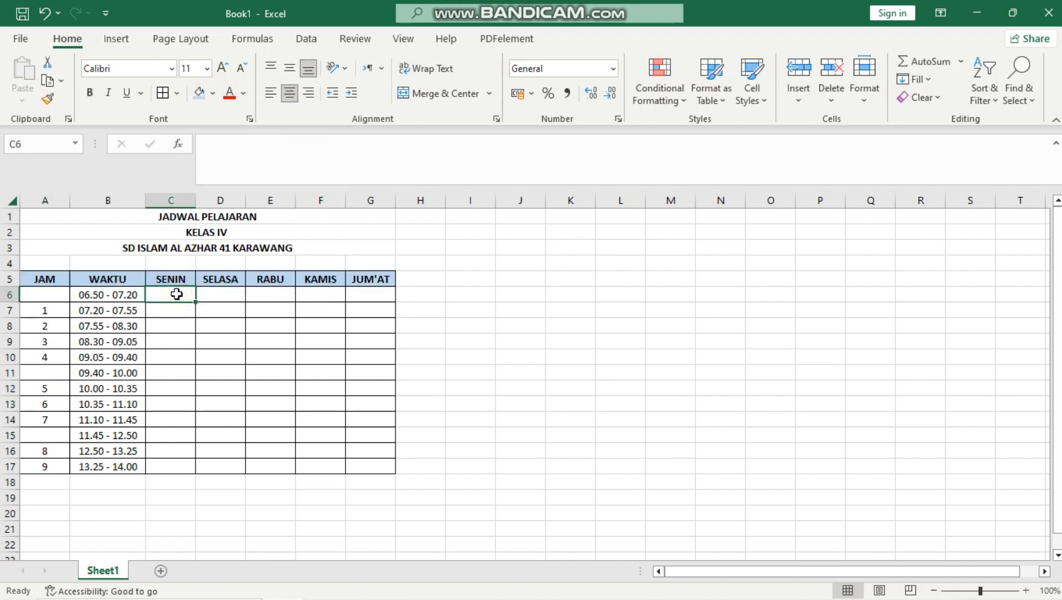
type("IKR")
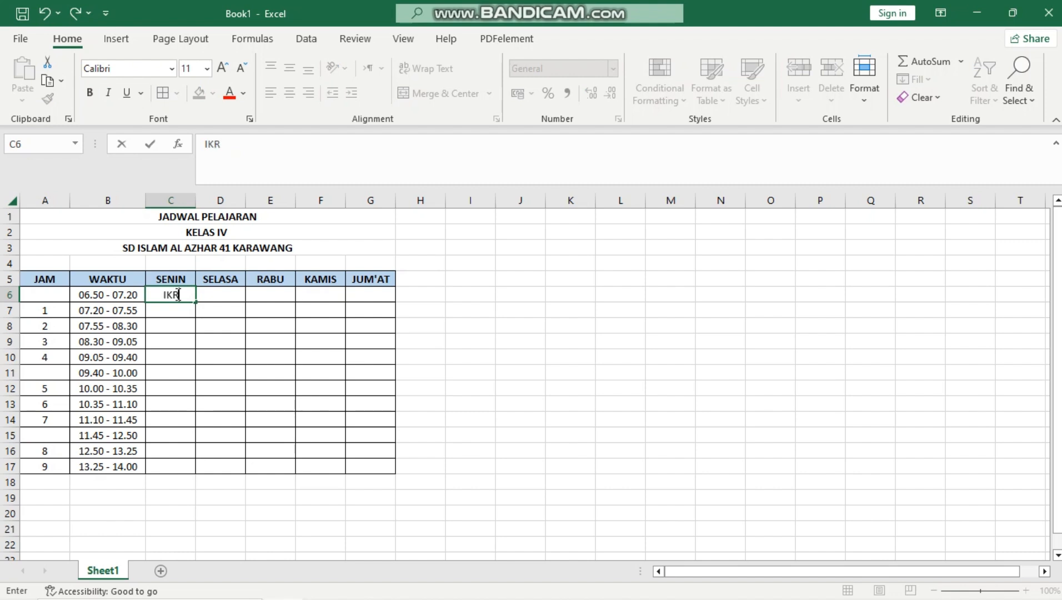
type("AR, DOA")
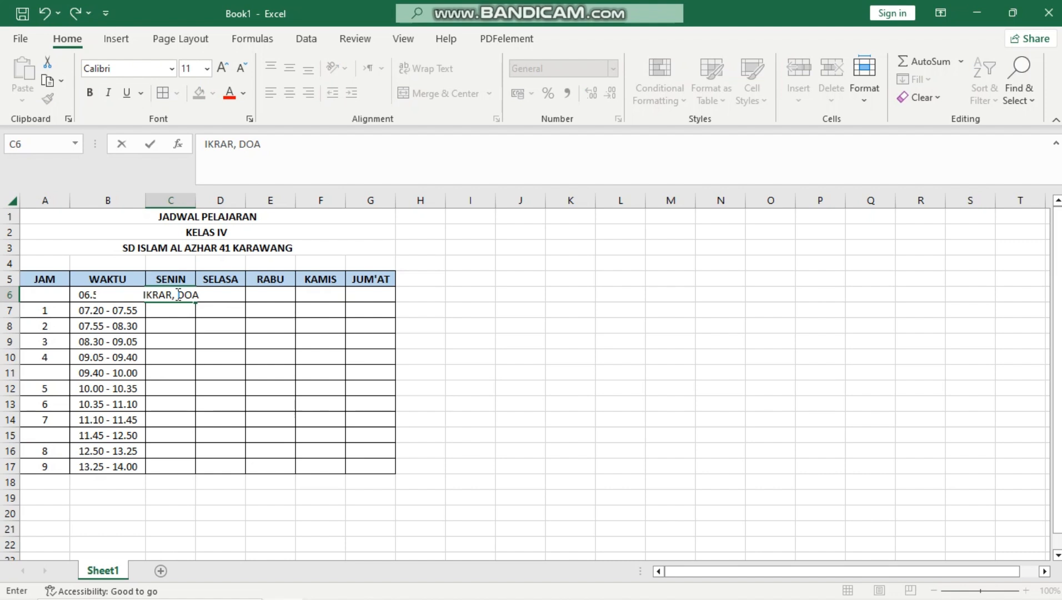
key("BackSpace")
type("'A & TADAR")
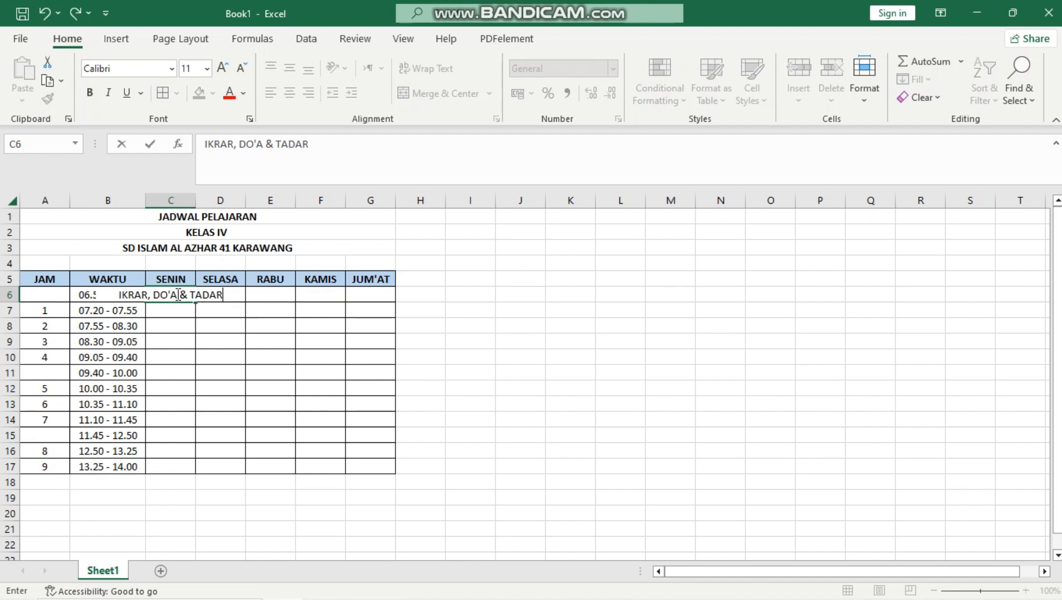
type("US")
left_click(185, 340)
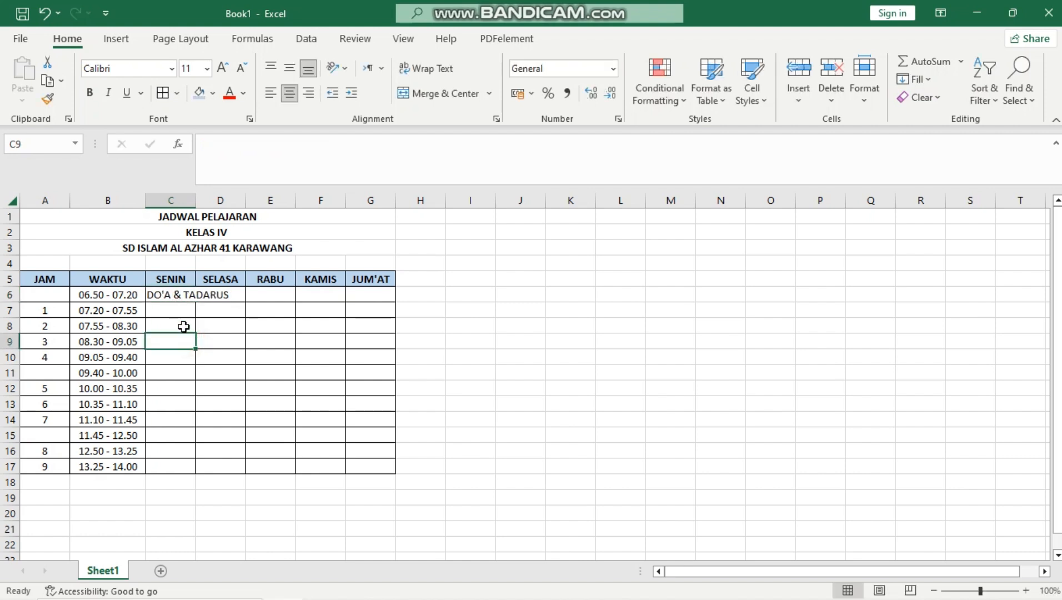
left_click_drag(172, 295, 360, 293)
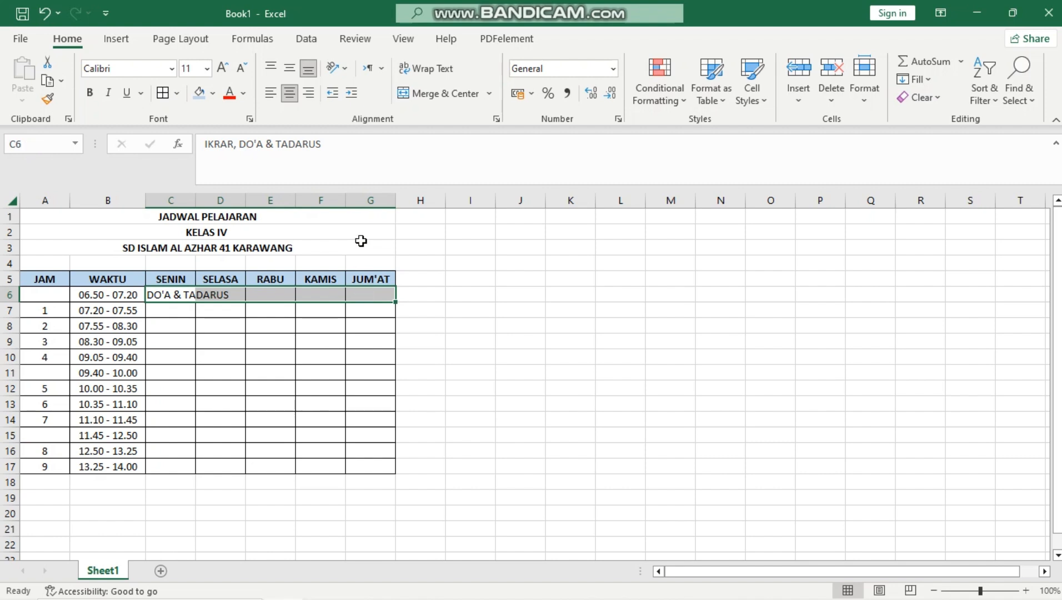
left_click(418, 99)
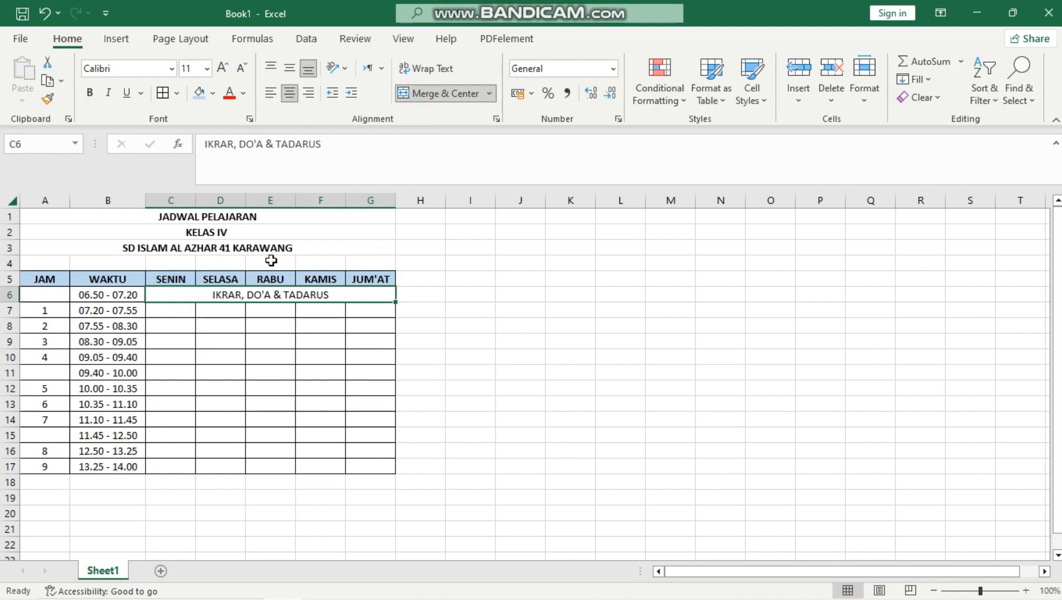
Enter ISTIRAHAT in cell C11 and merge and center it across C11:G11.
left_click(167, 371)
type("ISTI")
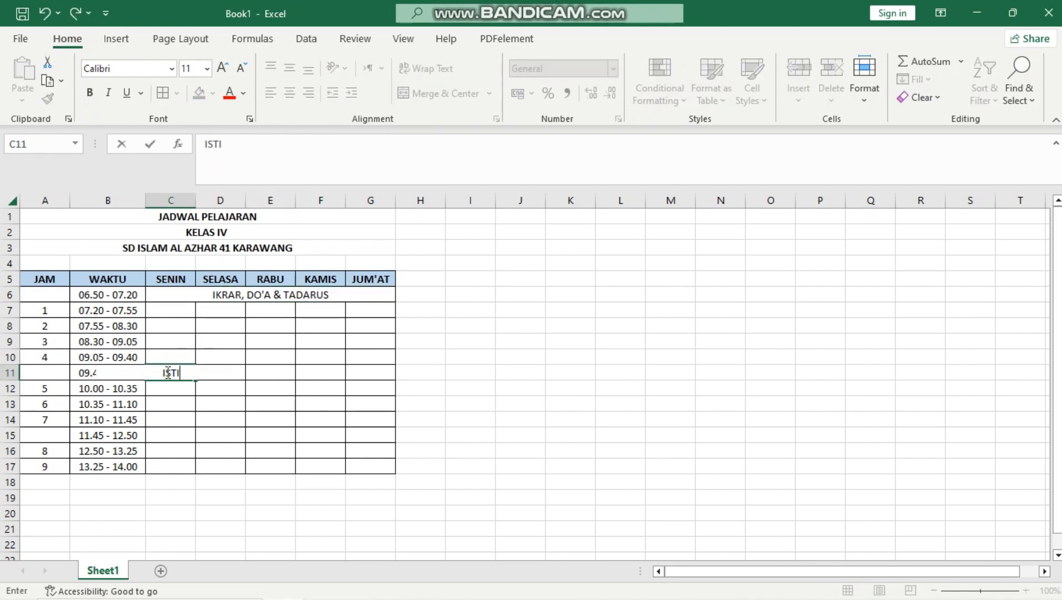
type("RAHAT")
left_click(199, 431)
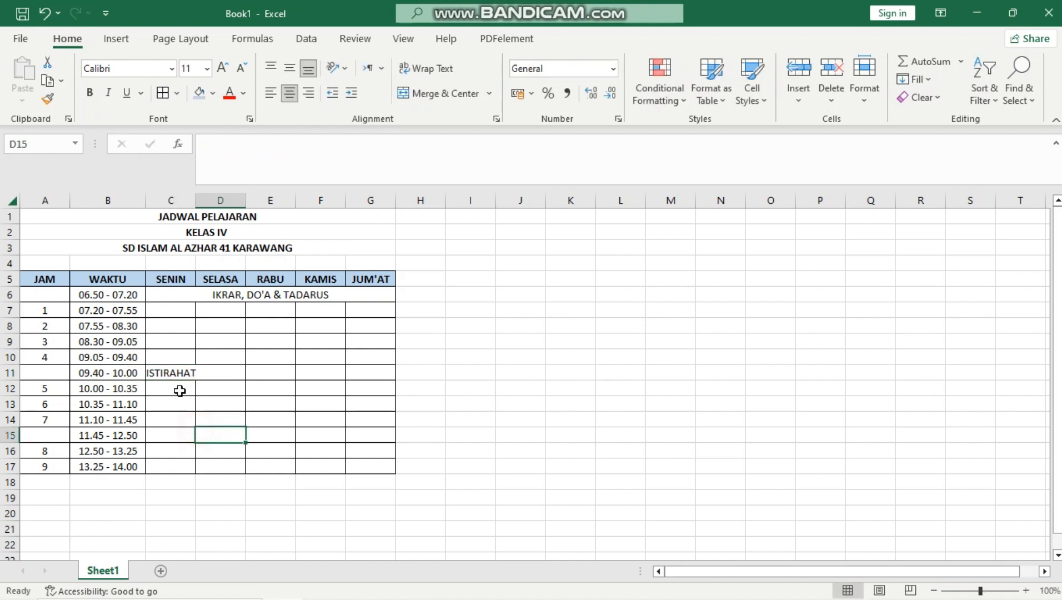
left_click_drag(166, 371, 355, 372)
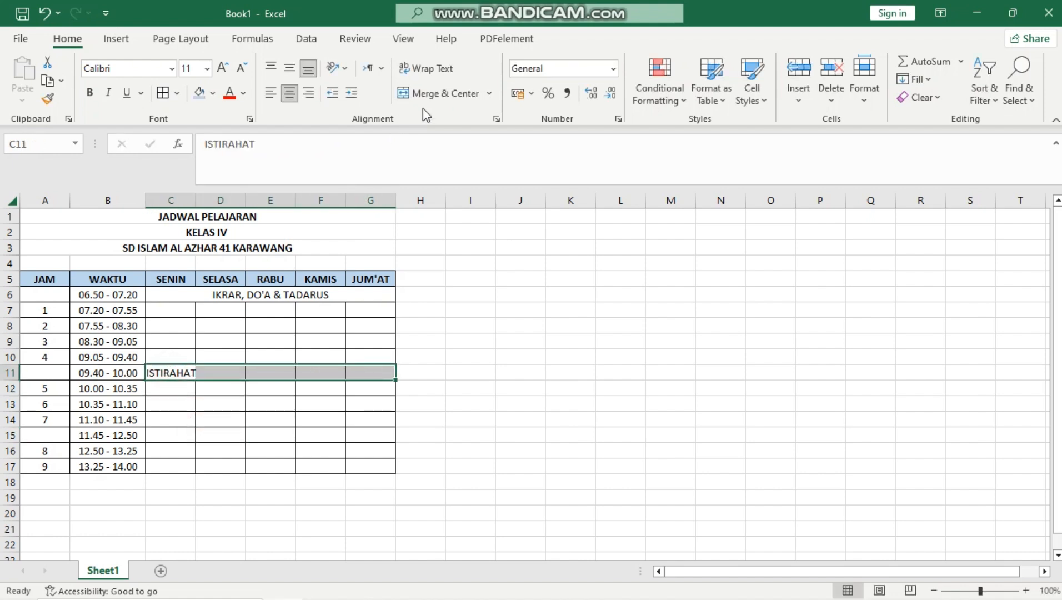
left_click(438, 93)
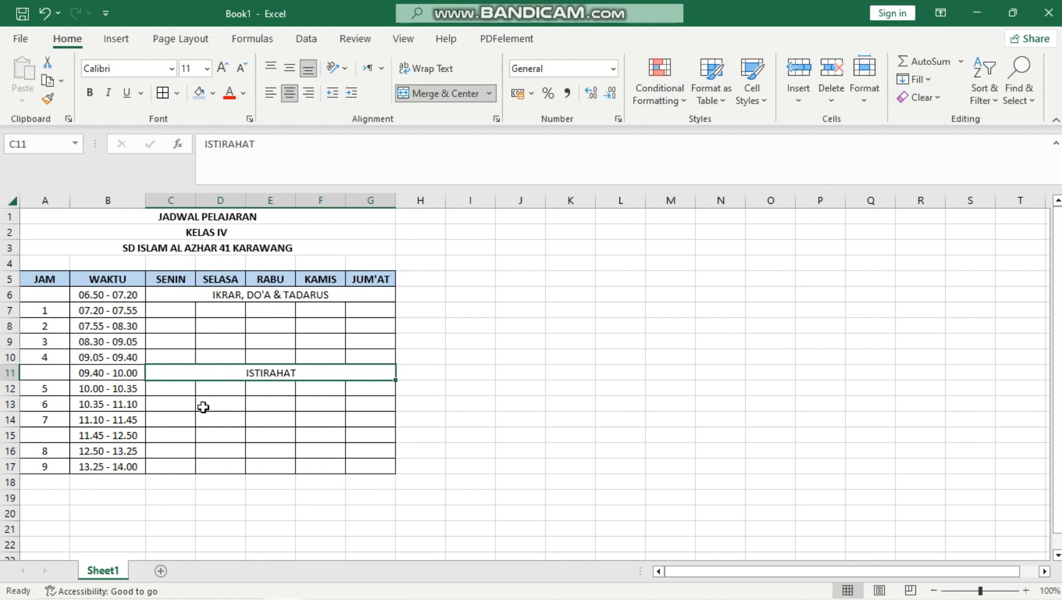
Enter ISTIRAHAT, SHOLAT ZUHUR in cell C15 and merge and center it across C15:G15.
left_click(167, 435)
type("I")
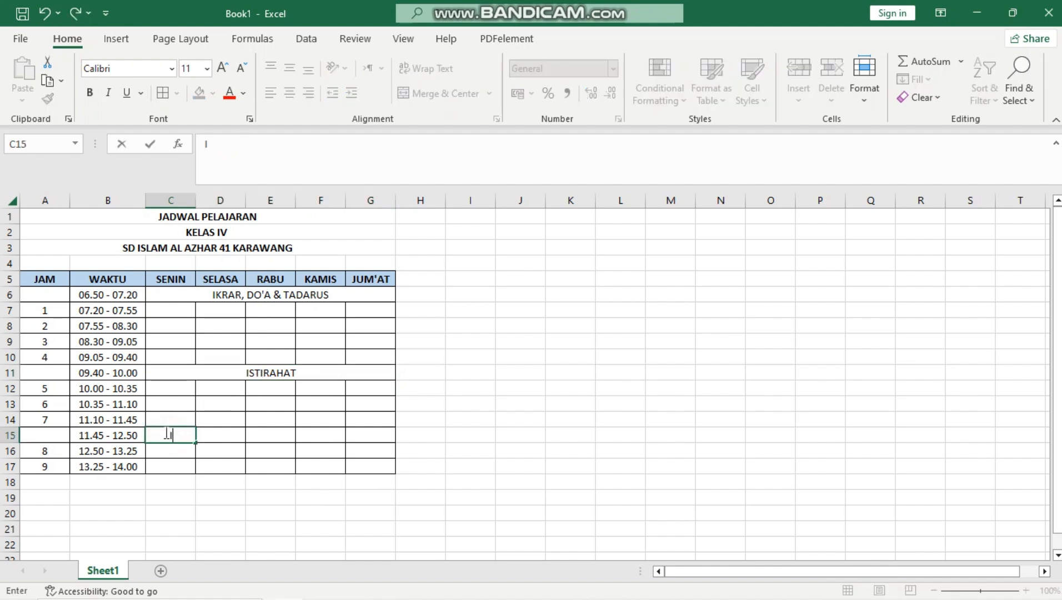
type("STIRAHAT")
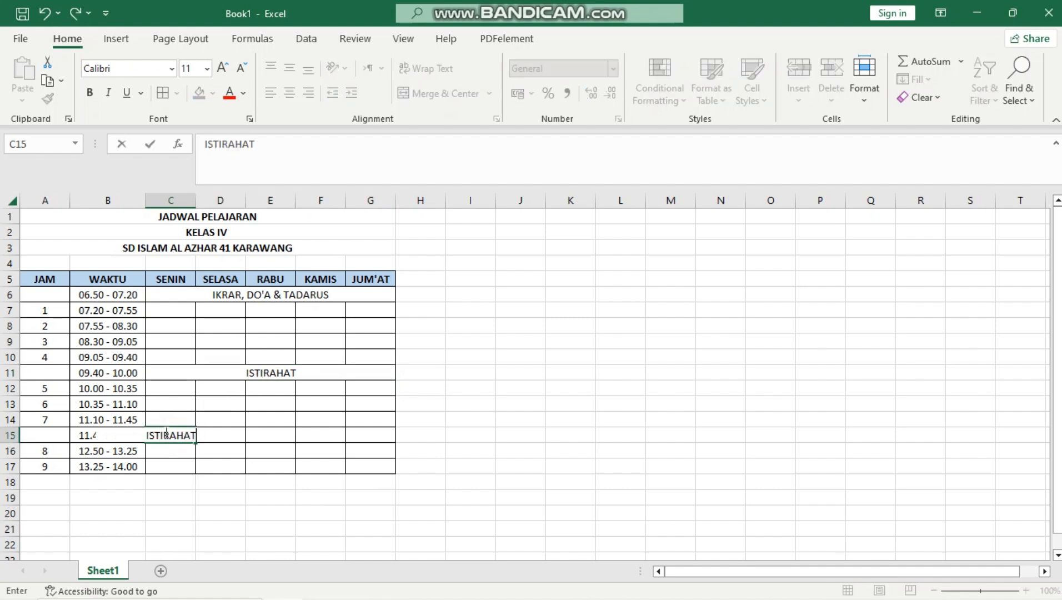
type(" SHOLAT")
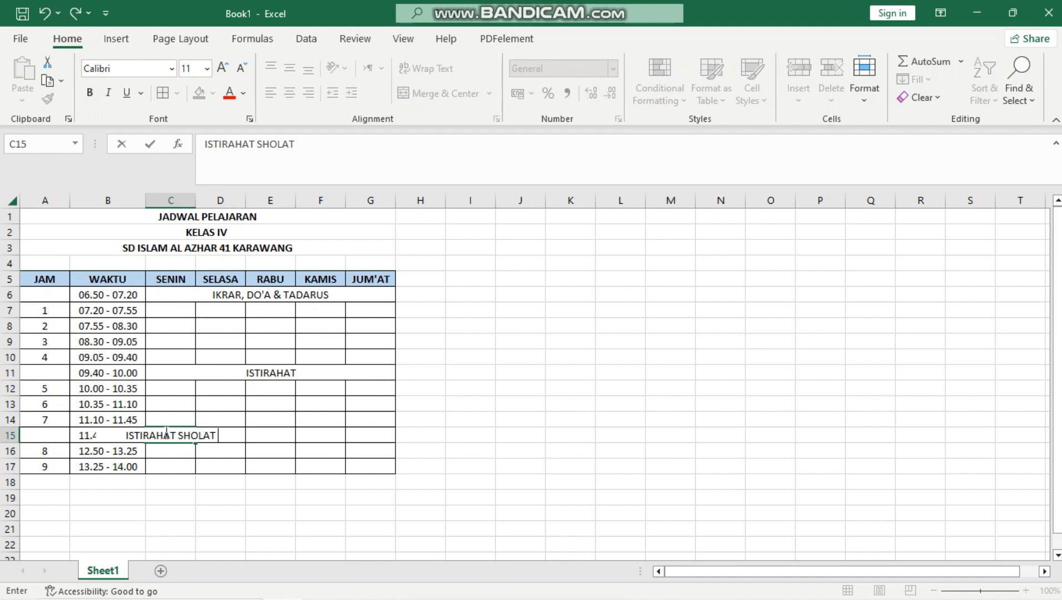
key("BackSpace")
key("BackSpace")
key("BackSpace")
key("BackSpace")
key("BackSpace")
key("BackSpace")
key("BackSpace")
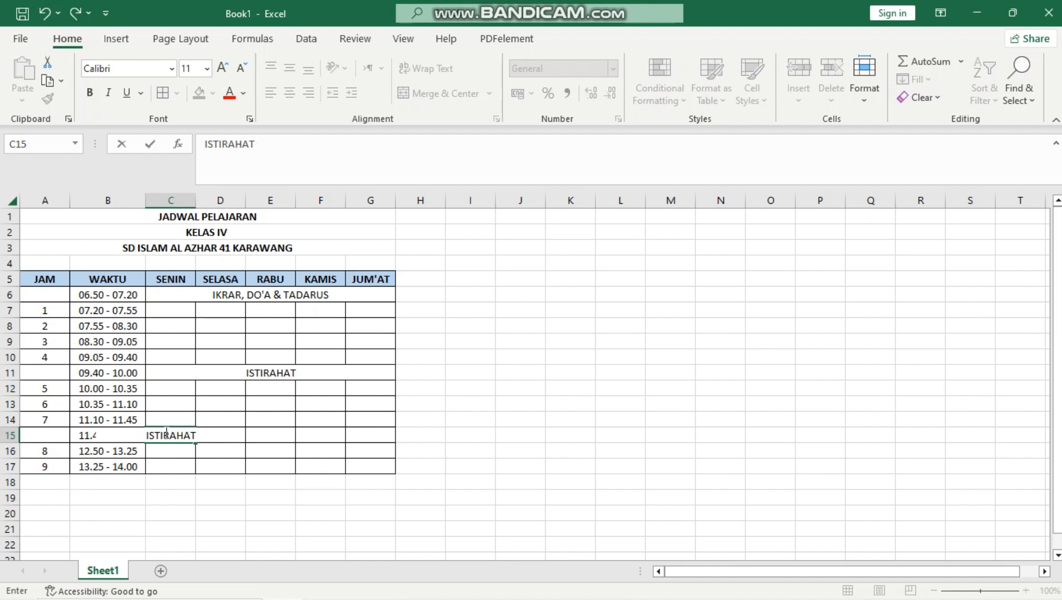
type(", SHOLAT")
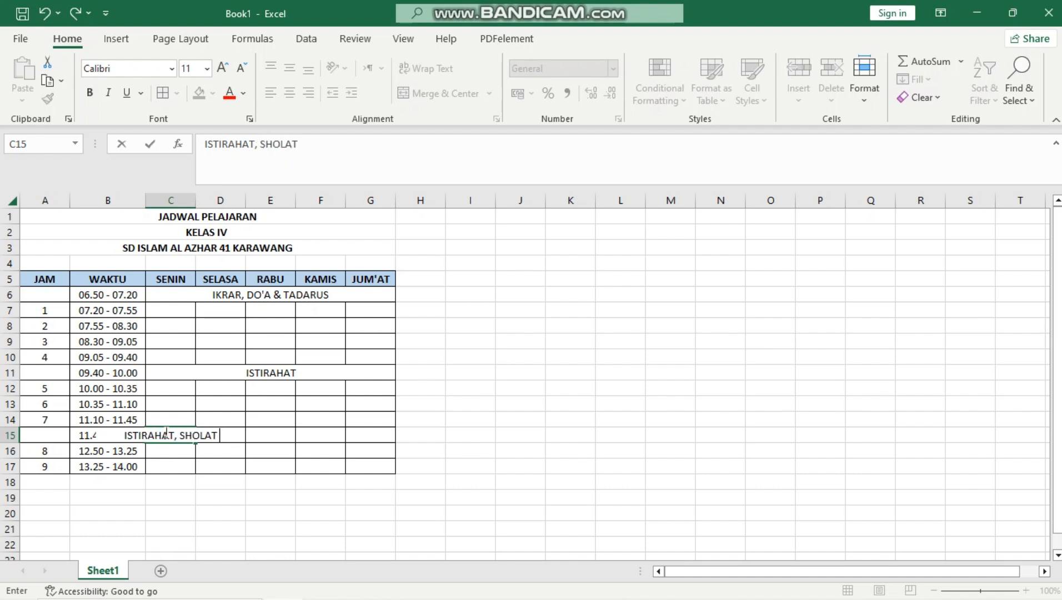
type(" ZUHUR")
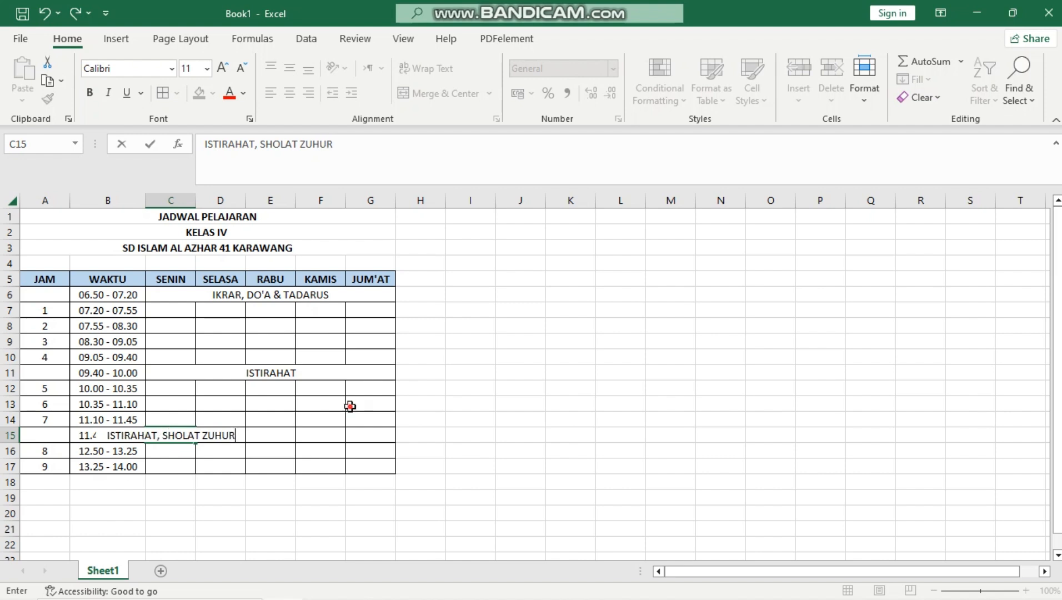
left_click(350, 406)
left_click_drag(149, 435, 355, 444)
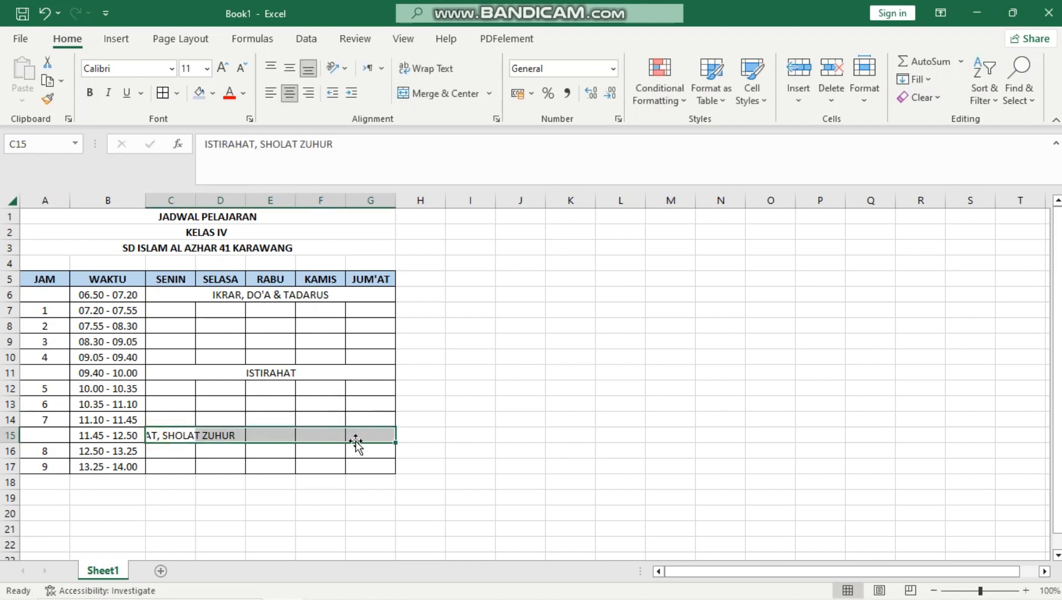
left_click(441, 93)
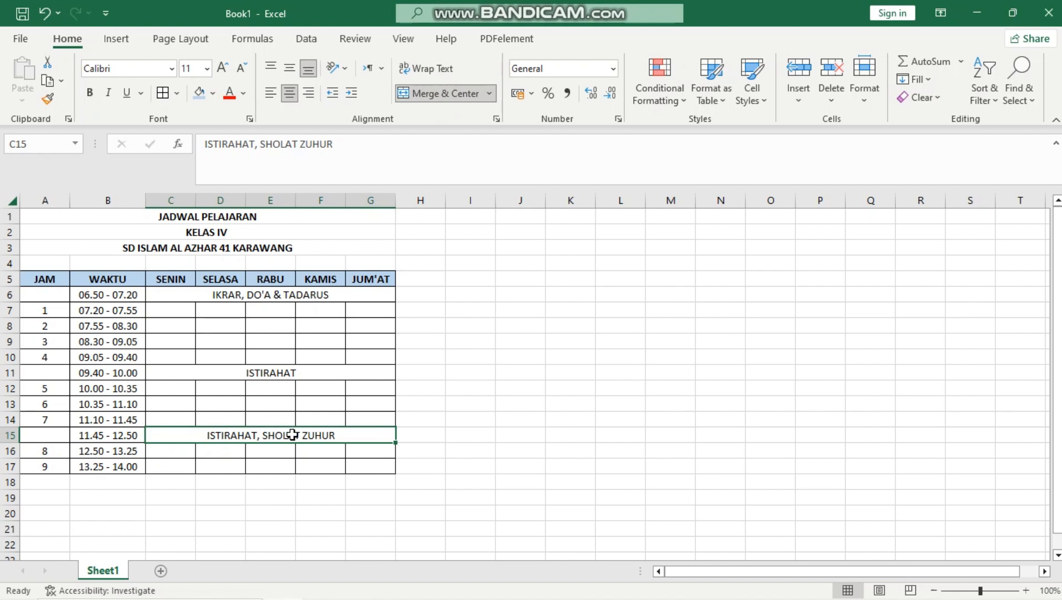
Enter B. INDONESIA in cell C7 and widen column C so the text fits.
left_click(172, 311)
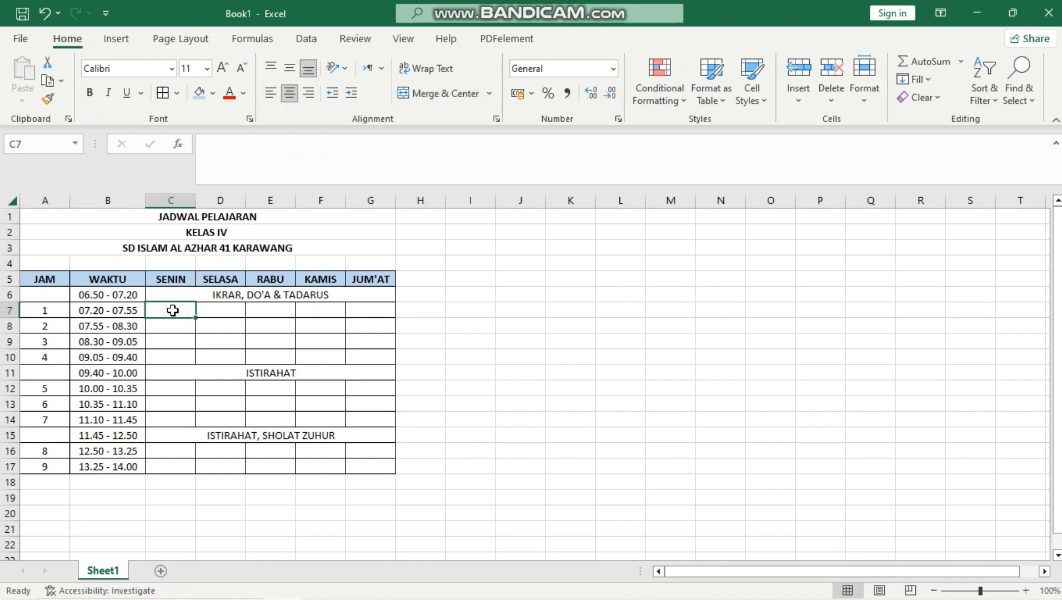
type("B")
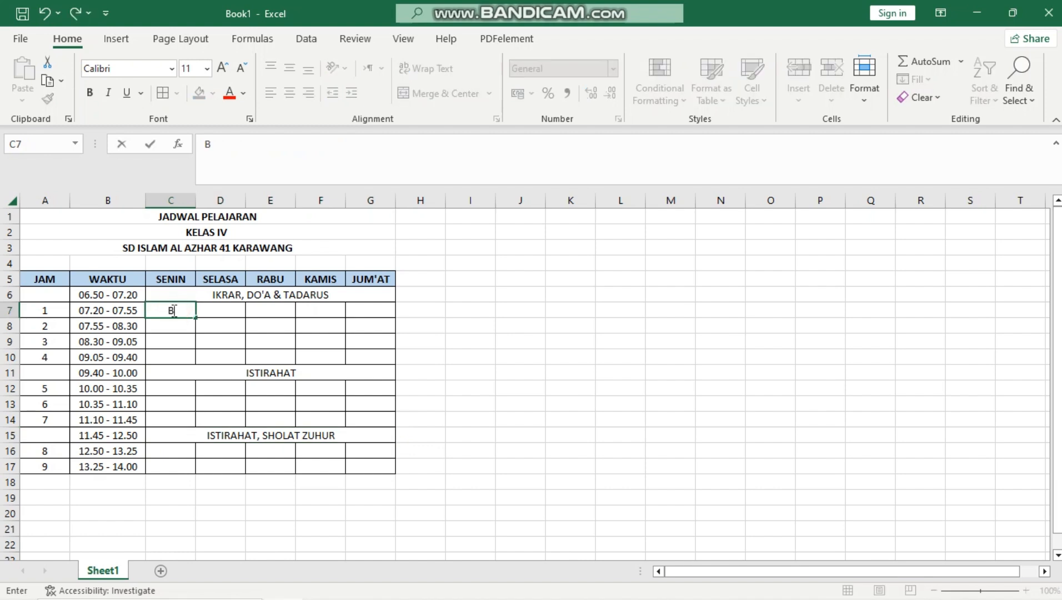
type(". INDONESIA")
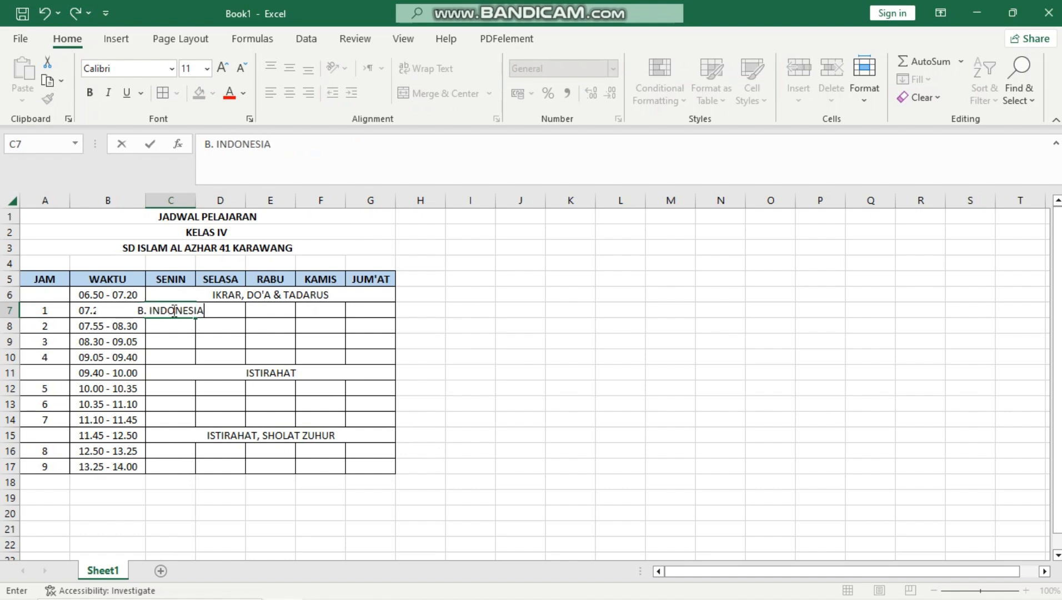
left_click(265, 293)
left_click_drag(196, 202, 218, 203)
Enter B.INDONESIA as Monday's second-period subject in cell C8.
left_click(185, 328)
type("B")
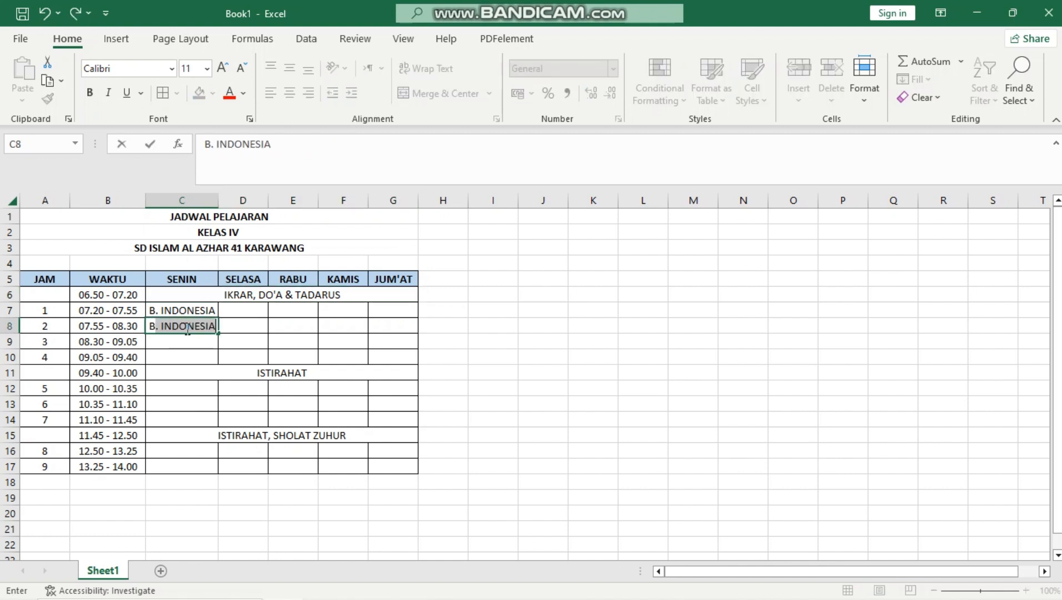
type(".INDONE")
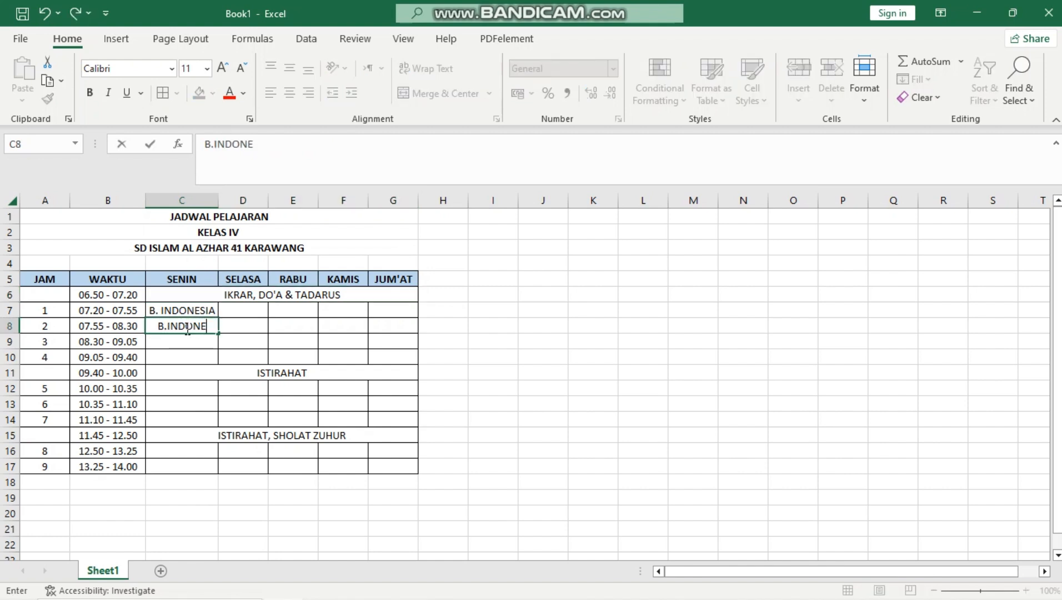
type("SIA")
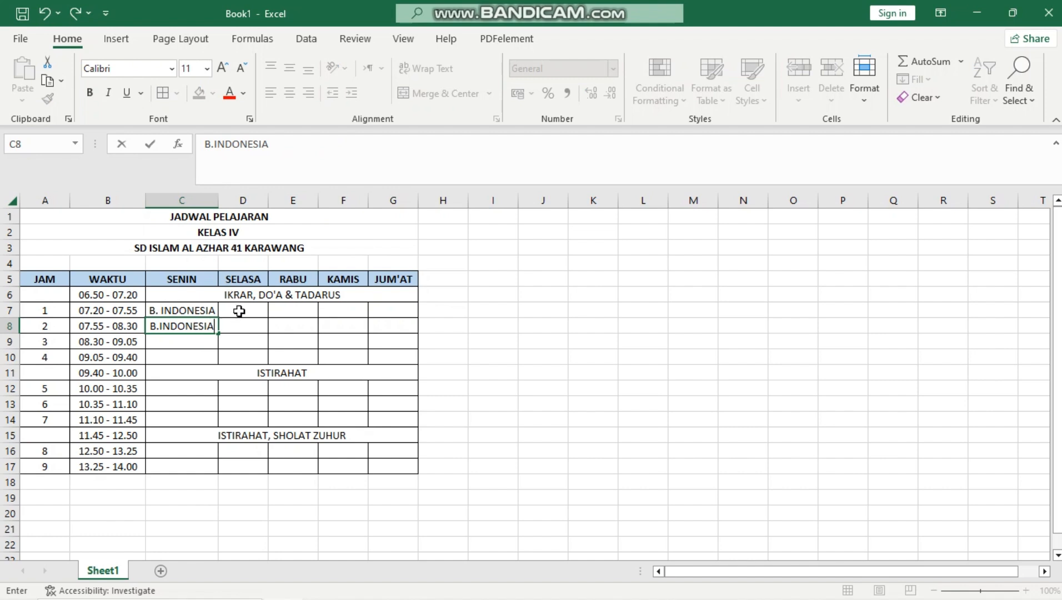
Enter IPAS in cells C9 and C10 for Monday's third and fourth periods.
left_click(175, 340)
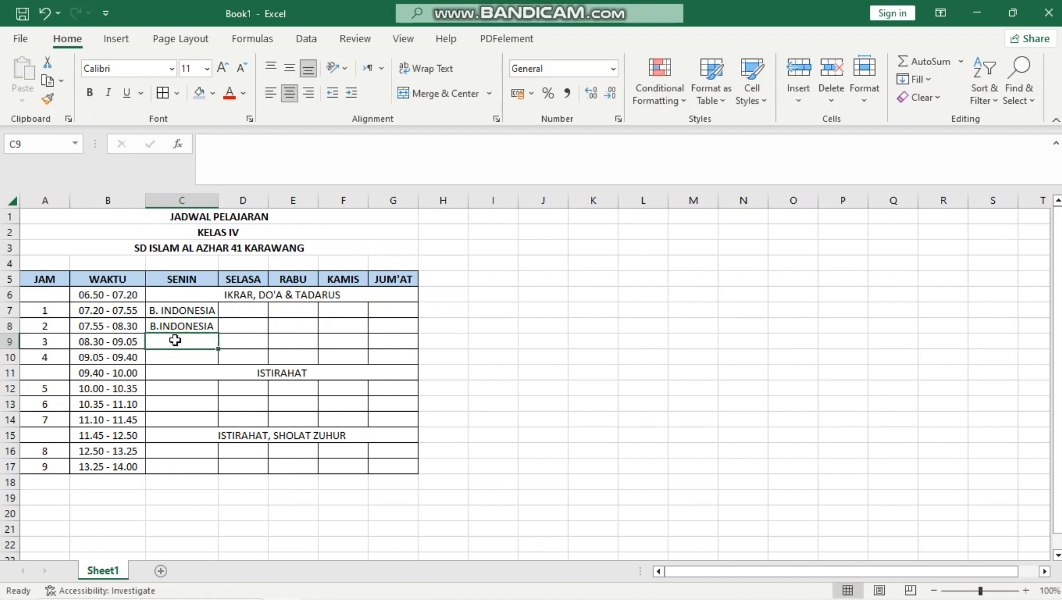
type("IPAS")
key("Return")
type("IP")
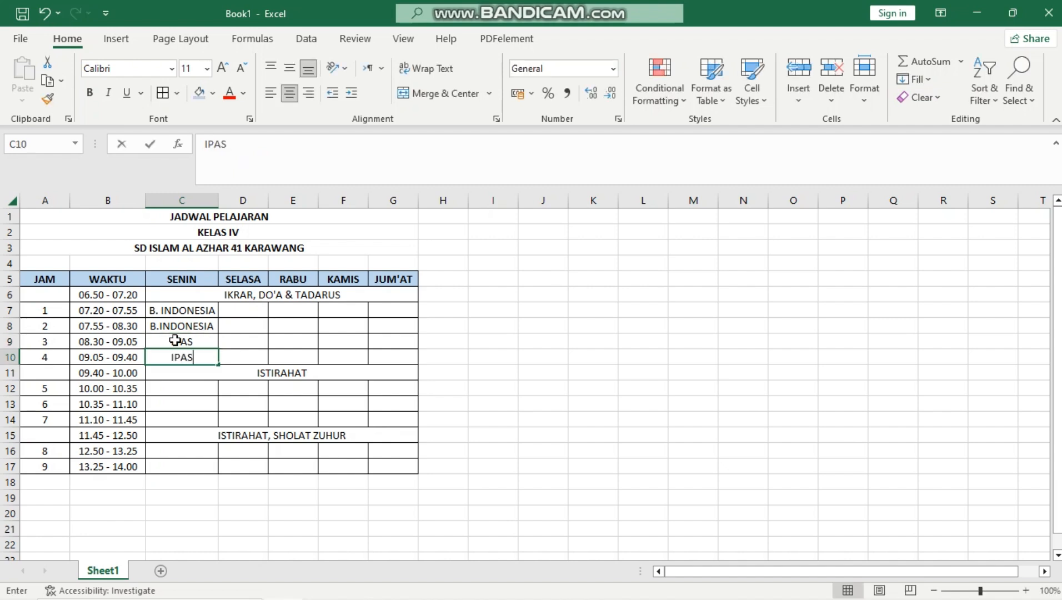
key("Return")
key("Return")
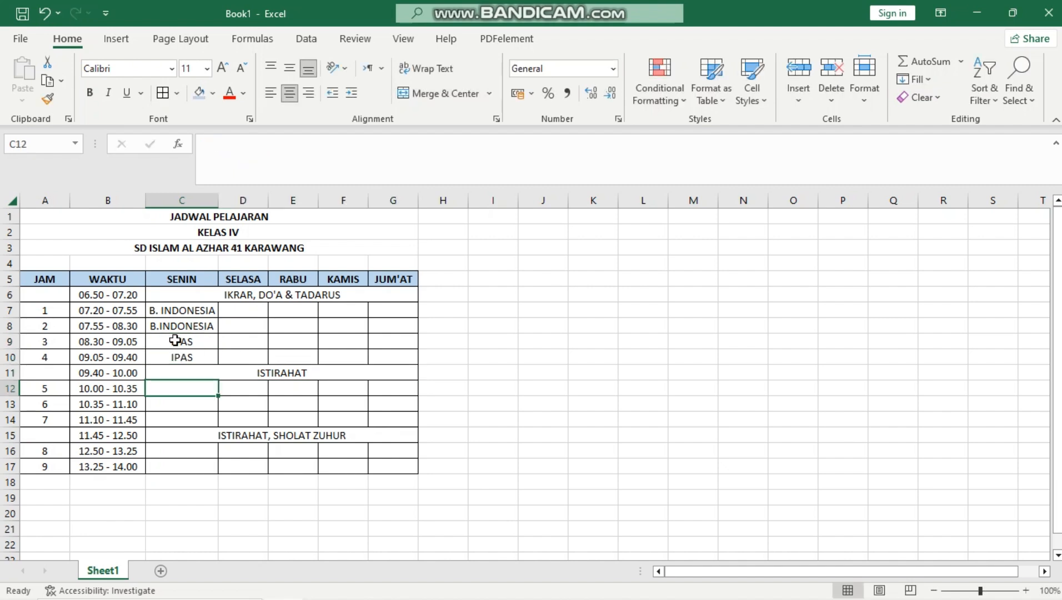
Enter IT in cells C12 and C13 and B.SUNDA in cell C14.
type("IT")
key("Return")
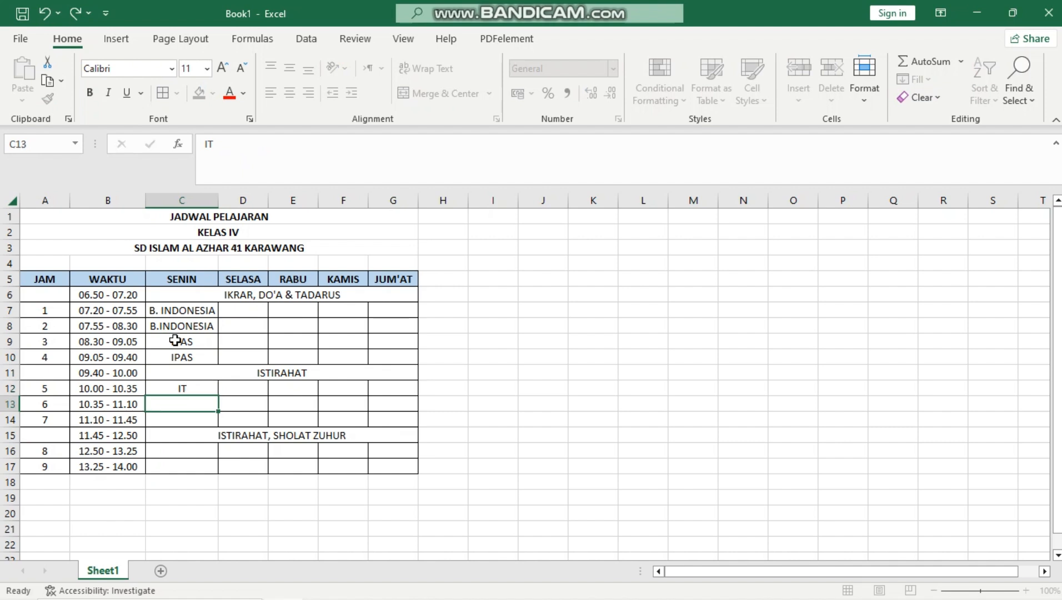
type("IT")
key("Return")
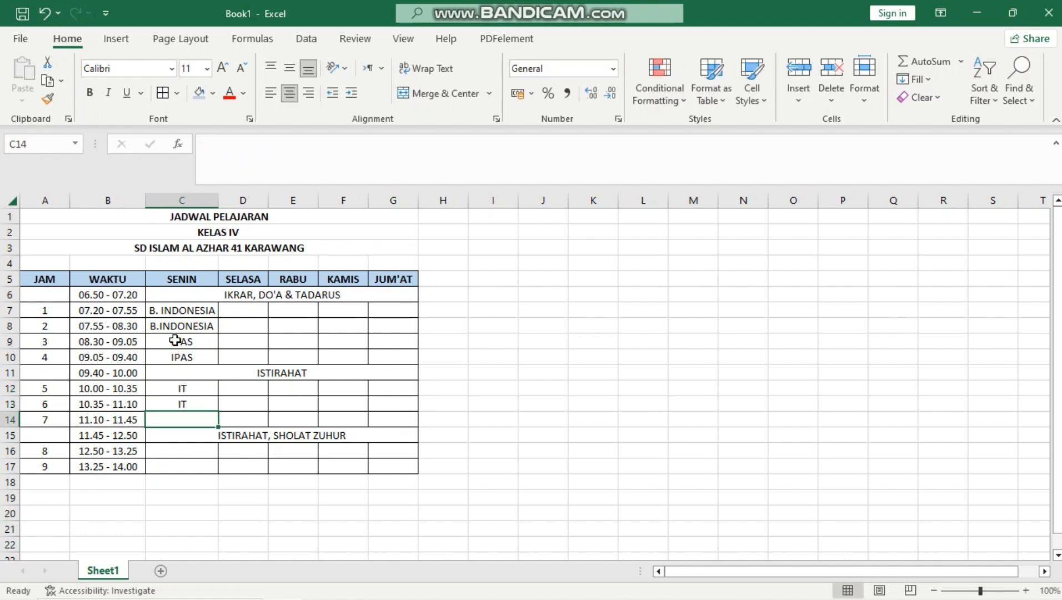
type("B.SUNDA")
key("Return")
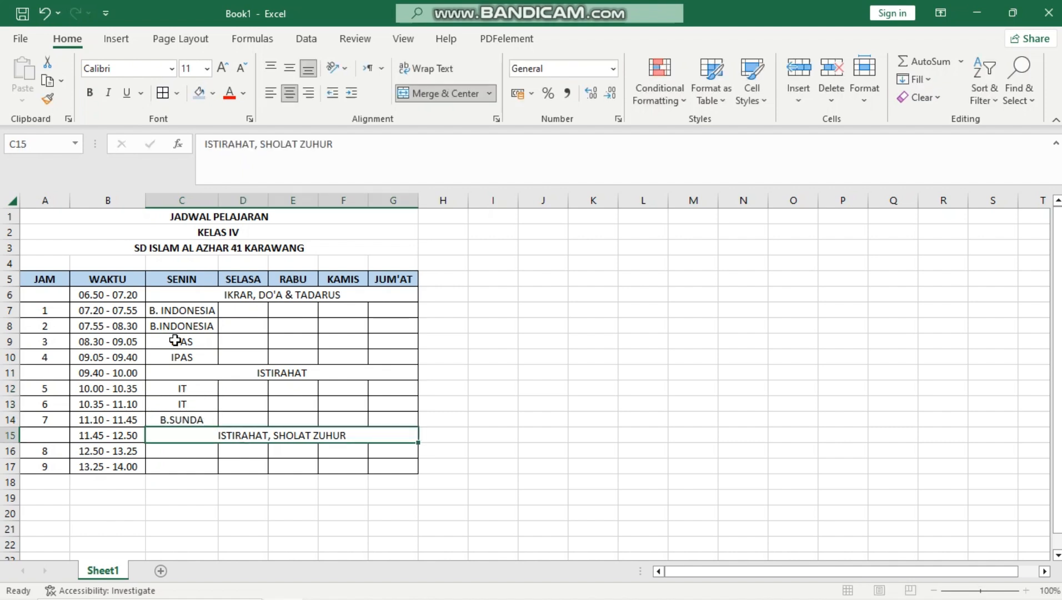
key("Return")
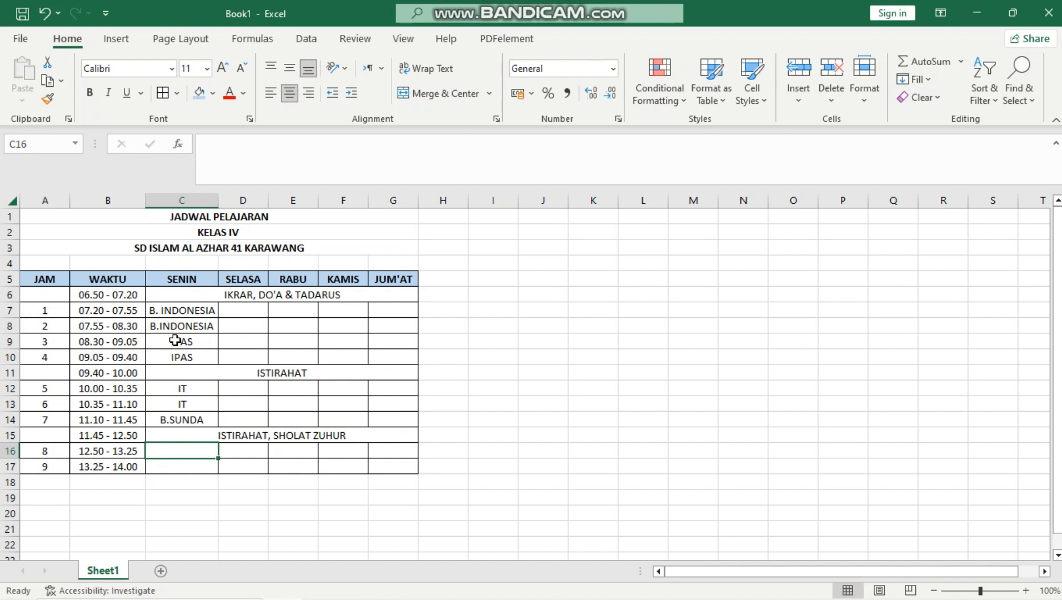
Enter B.INGGRIS in cell C16 and B.INGGIRIS in cell C17 for Monday's last two periods.
type("B.INGGRIS")
key("Return")
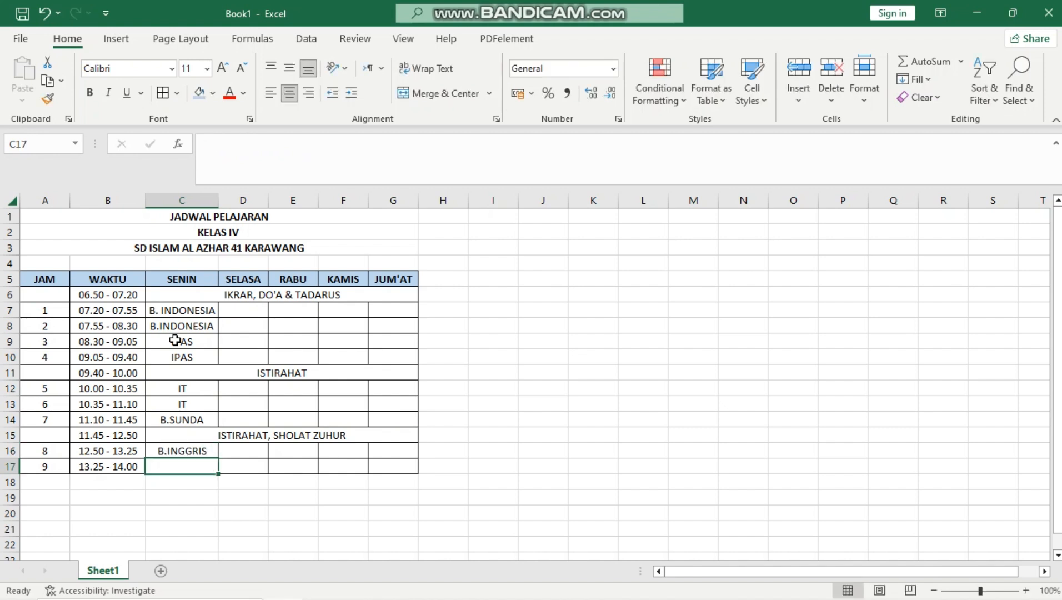
type("B.INGGIR")
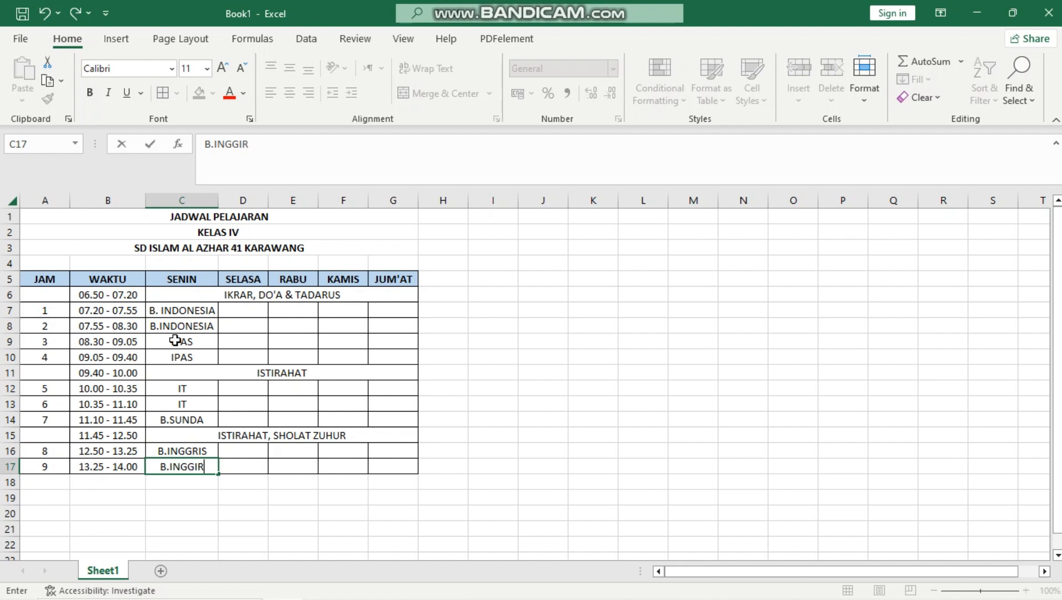
key("BackSpace")
type("RIS")
left_click(301, 307)
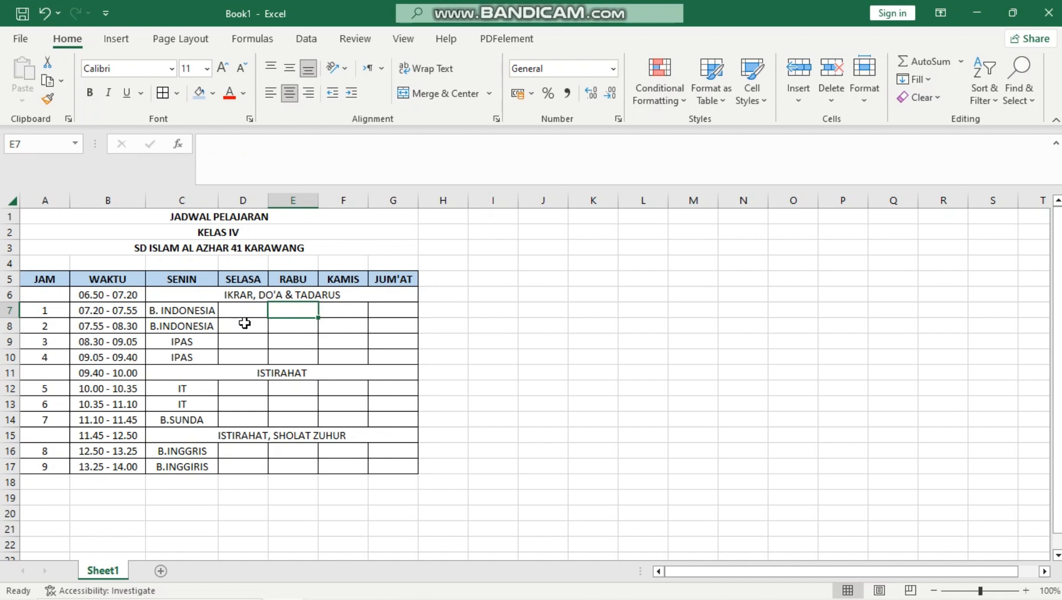
Correct the subject spelling in cell C17 to B.INGGRIS.
left_click(502, 313)
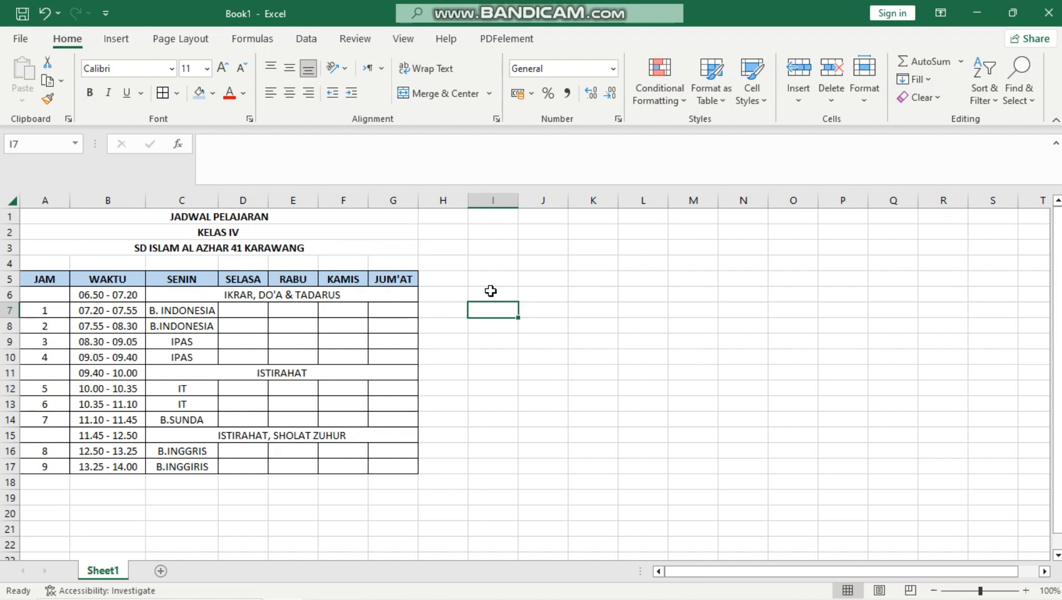
left_click(255, 308)
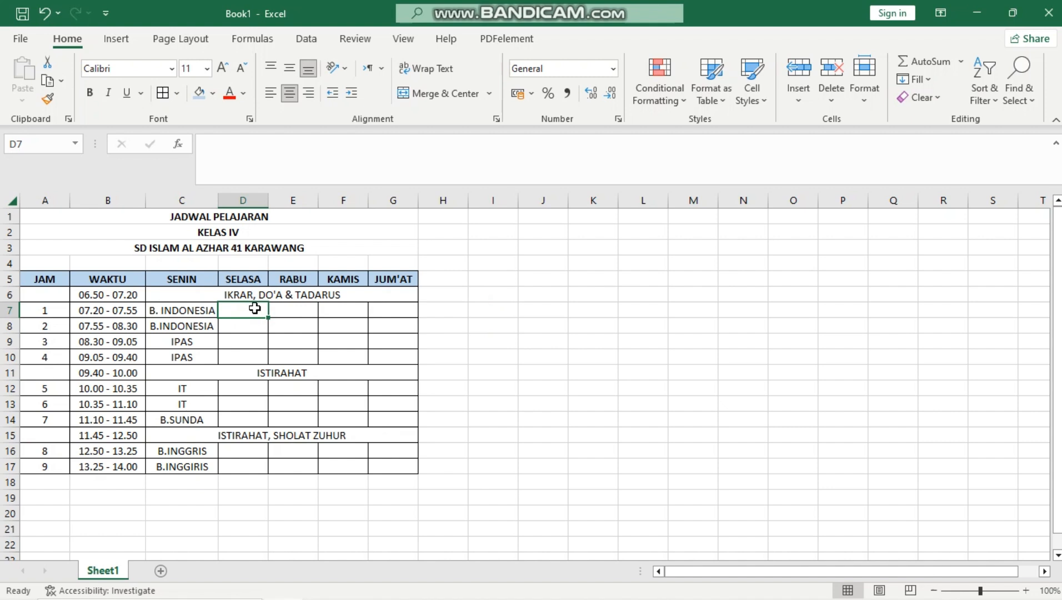
double_click(200, 466)
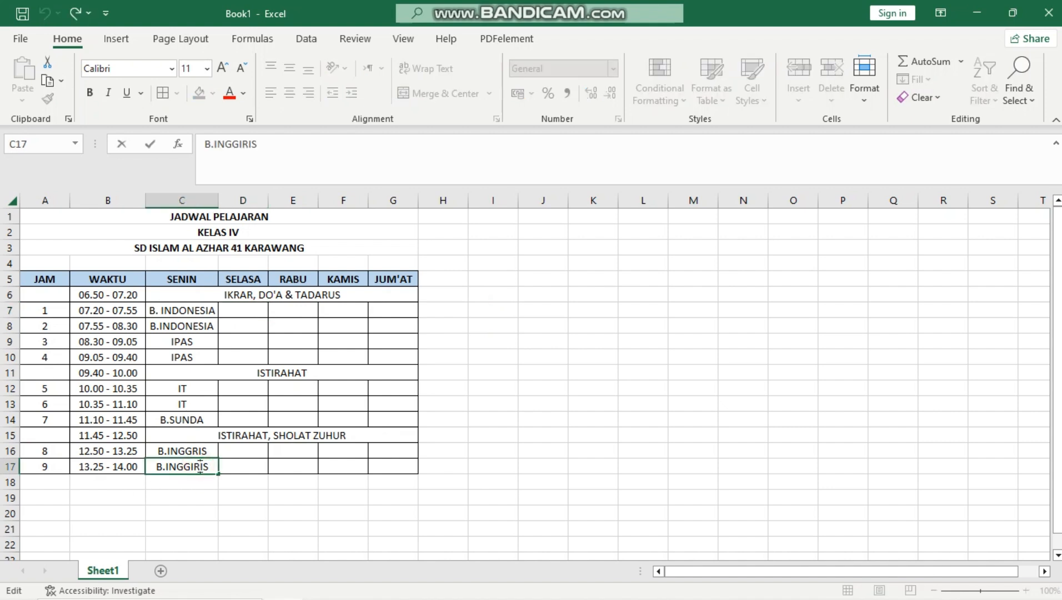
left_click(448, 338)
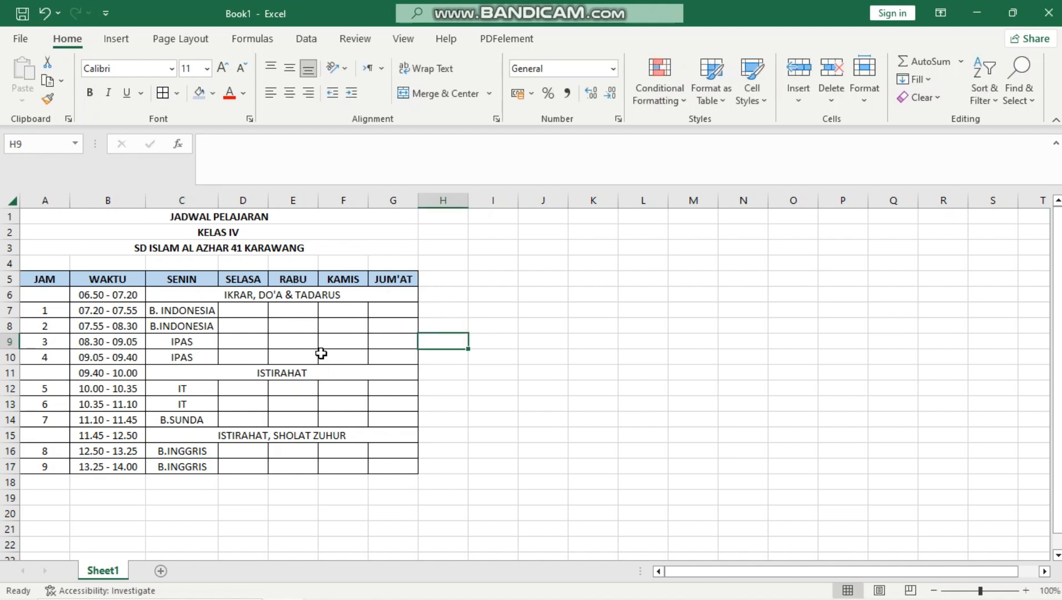
Apply a light gold fill to the activity row A6:G6 and the break row A11:G11.
left_click_drag(299, 295, 55, 295)
left_click(213, 93)
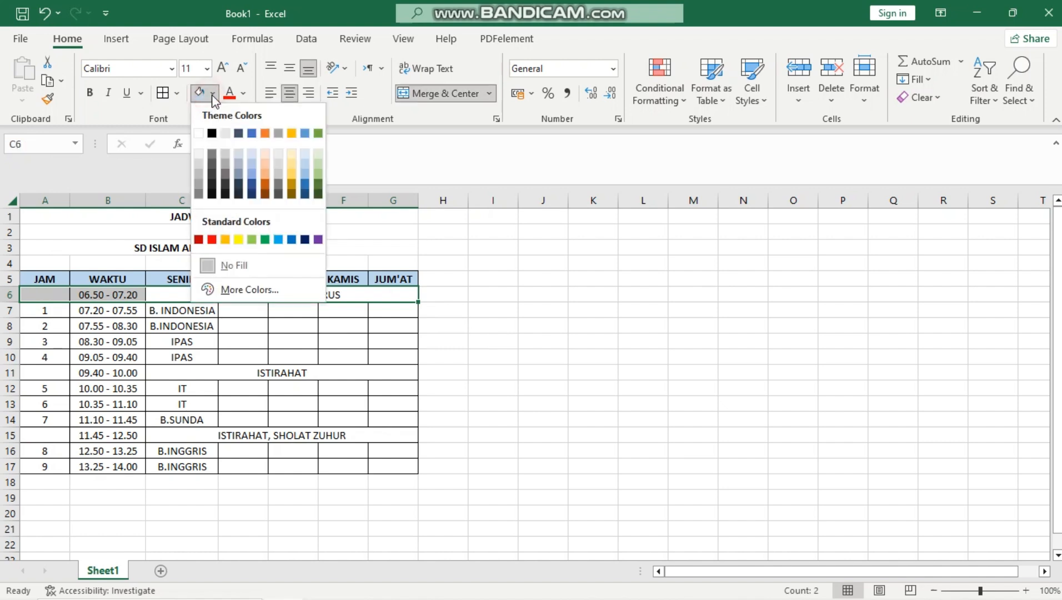
left_click(291, 164)
left_click_drag(391, 365, 10, 373)
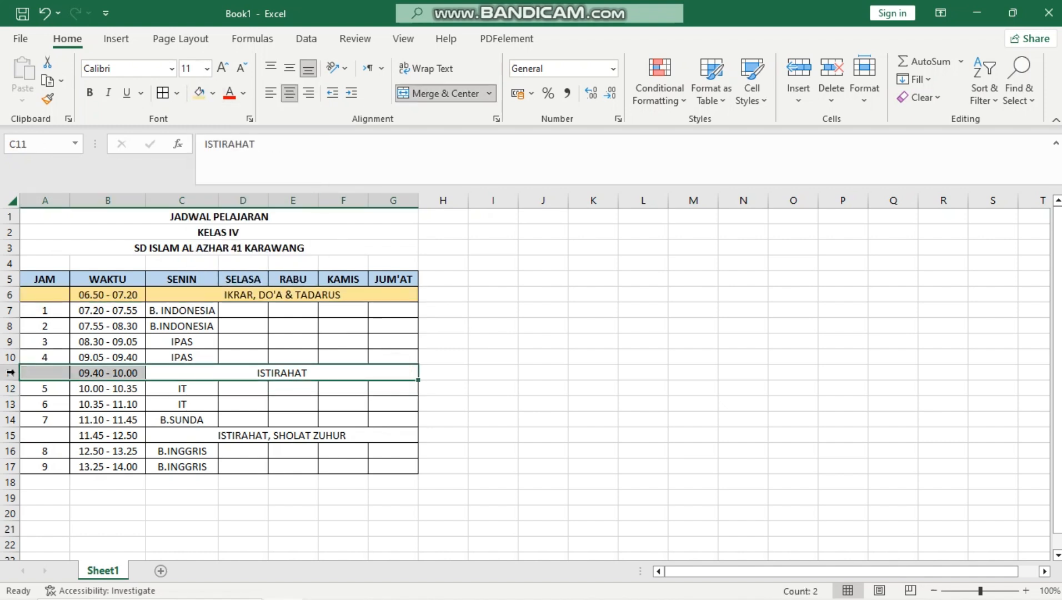
left_click(198, 93)
left_click(377, 436)
left_click_drag(377, 436, 38, 425)
left_click(201, 95)
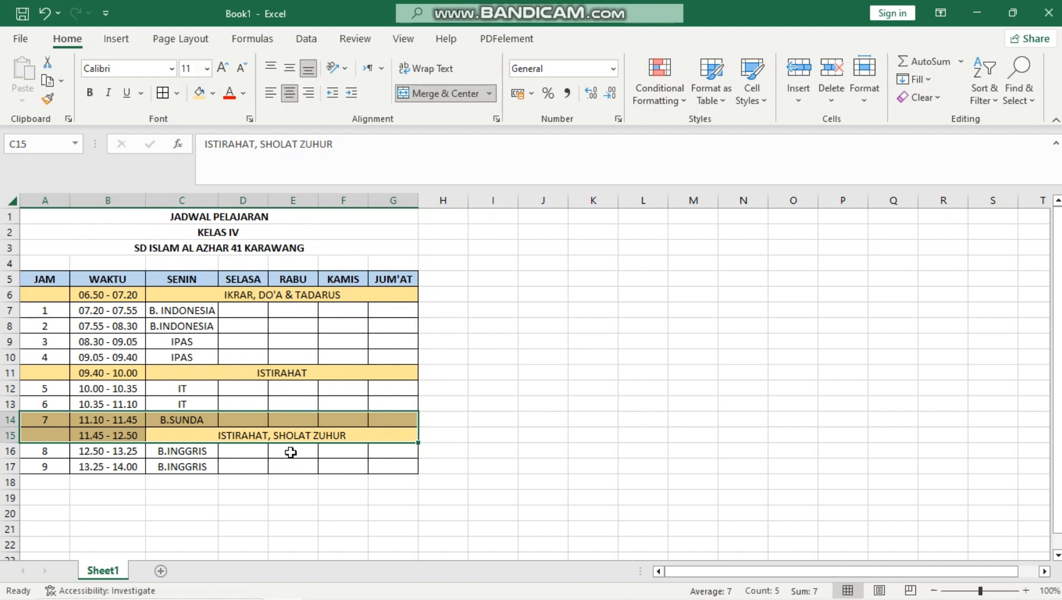
key("ctrl+z")
Apply the same light gold fill to the ISTIRAHAT, SHOLAT ZUHUR row A15:G15 only.
left_click_drag(374, 436, 51, 436)
left_click(200, 93)
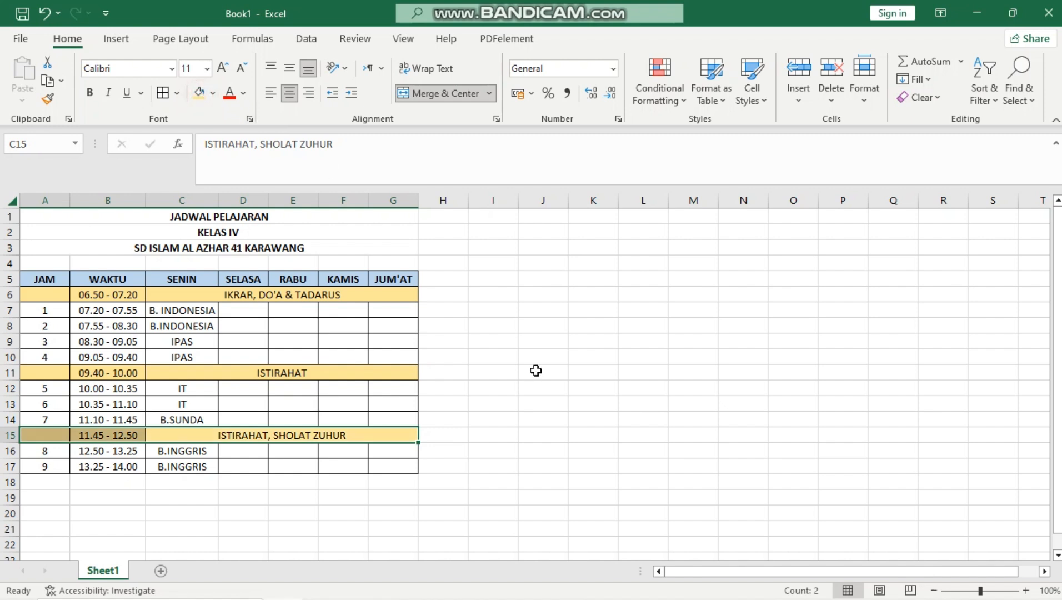
left_click(536, 371)
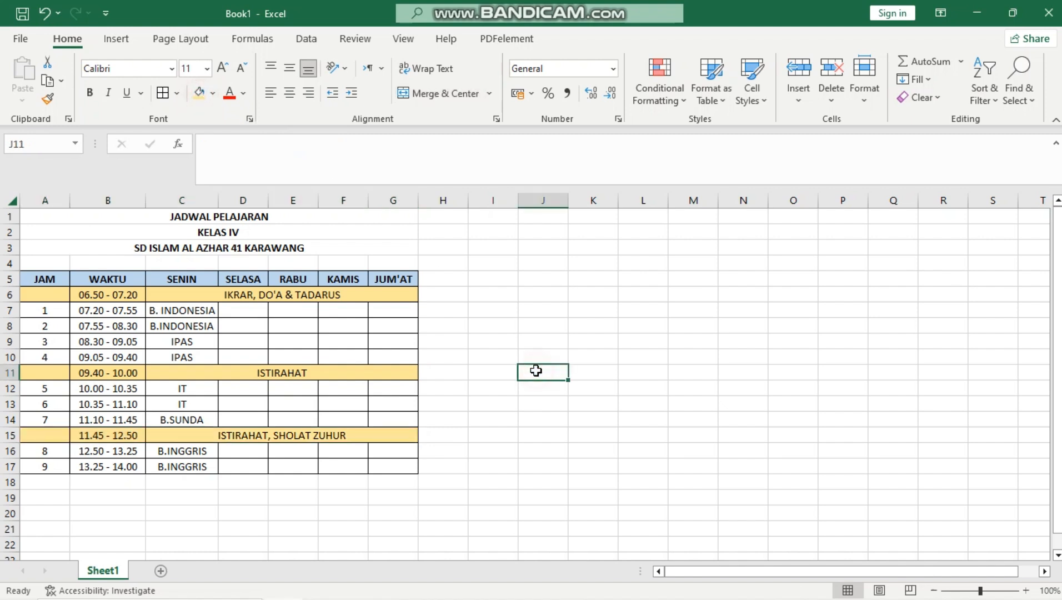
Enter the note SILAHKAN DIISI DENGAN JADWAL KELASNYA MASING-MASING in cell I7 beside the timetable.
left_click(475, 311)
type("SILAHKAN DII")
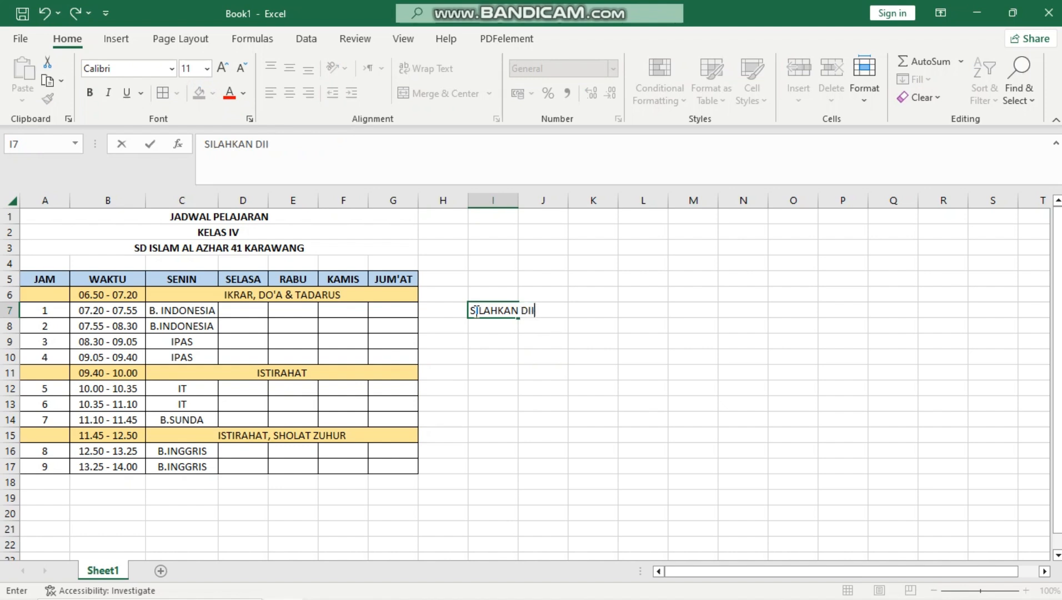
type("SI DENGAN JA")
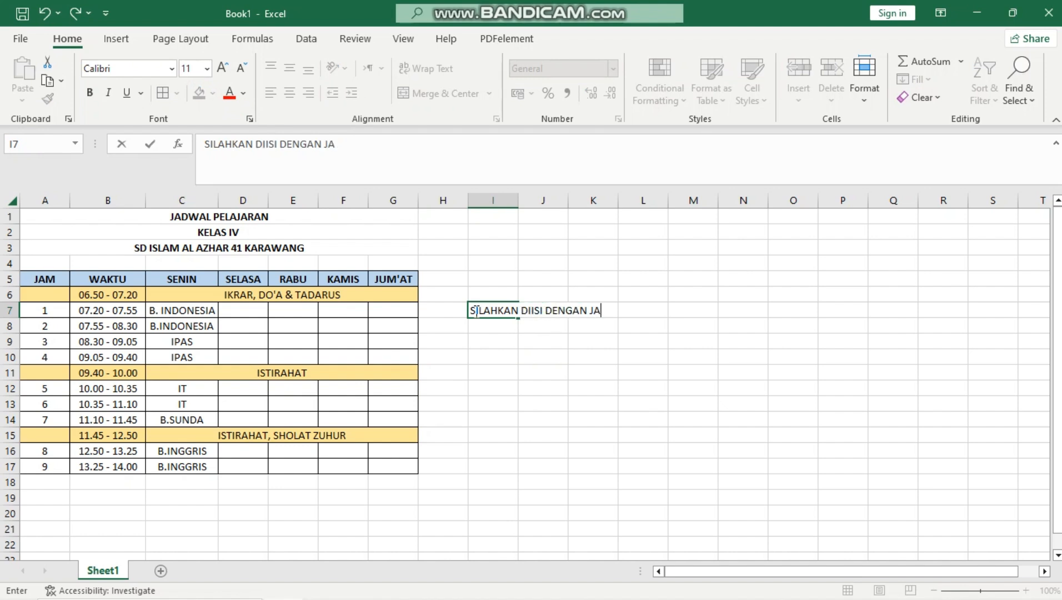
type("DWAL KELASMY")
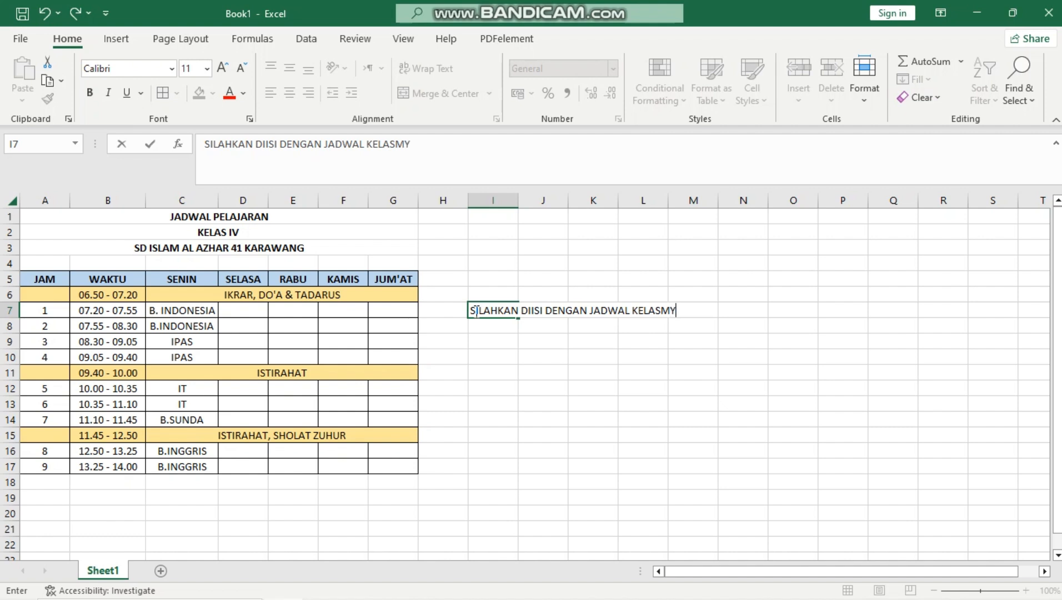
key("BackSpace")
key("BackSpace")
type("NYA MASIN")
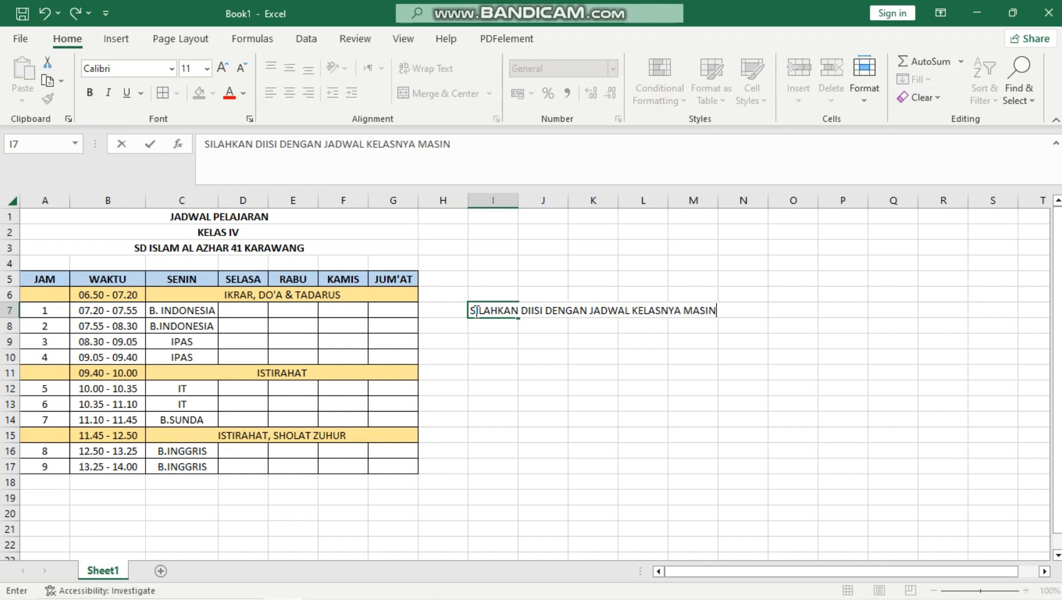
type("G-MASING")
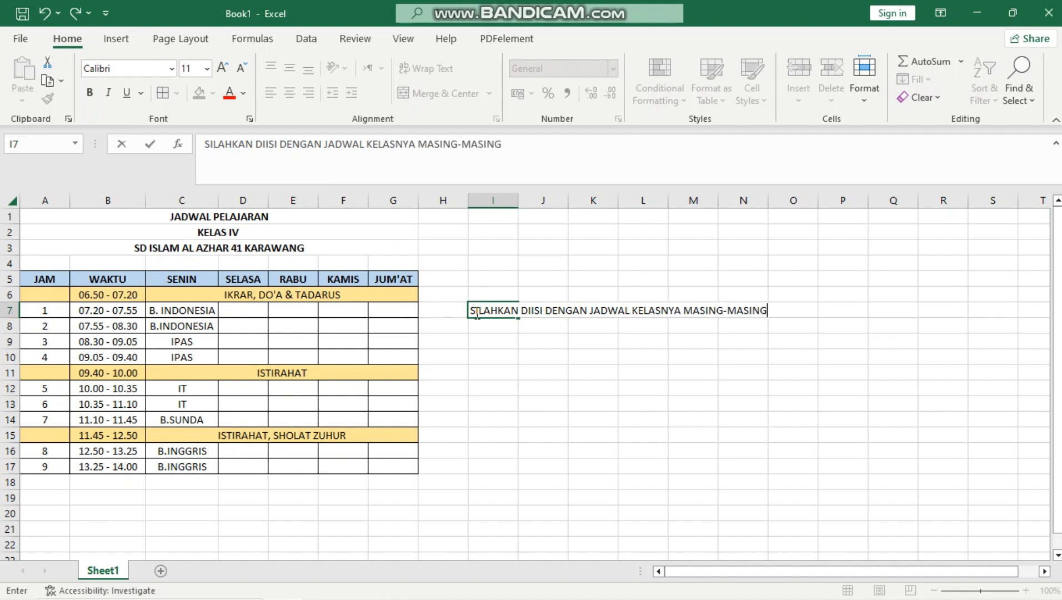
left_click(510, 356)
Merge and center I7:O14 around the note and align its text to the vertical middle.
left_click_drag(493, 306, 783, 415)
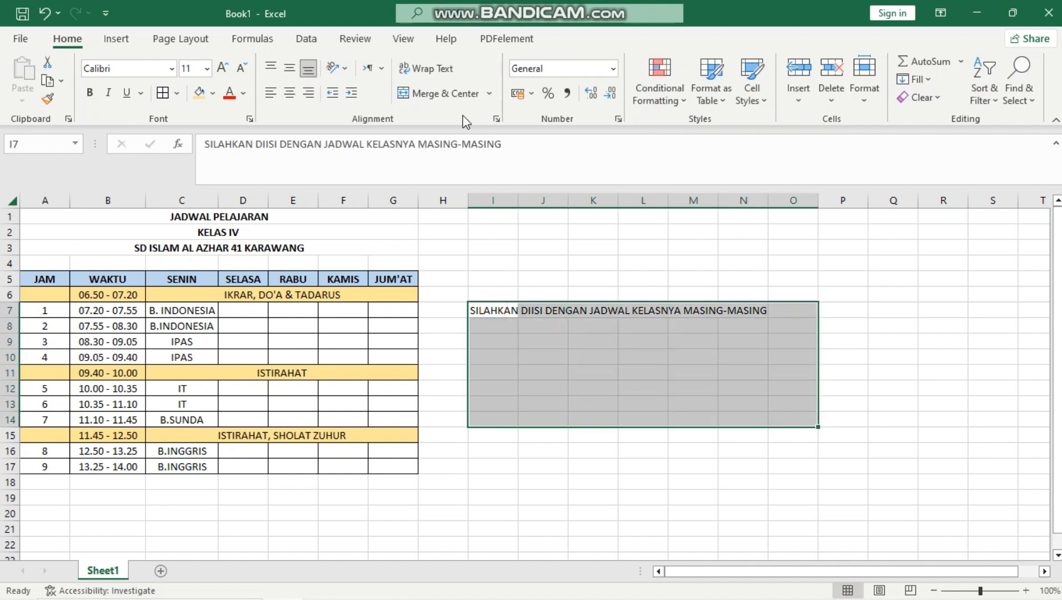
left_click(439, 93)
left_click(290, 68)
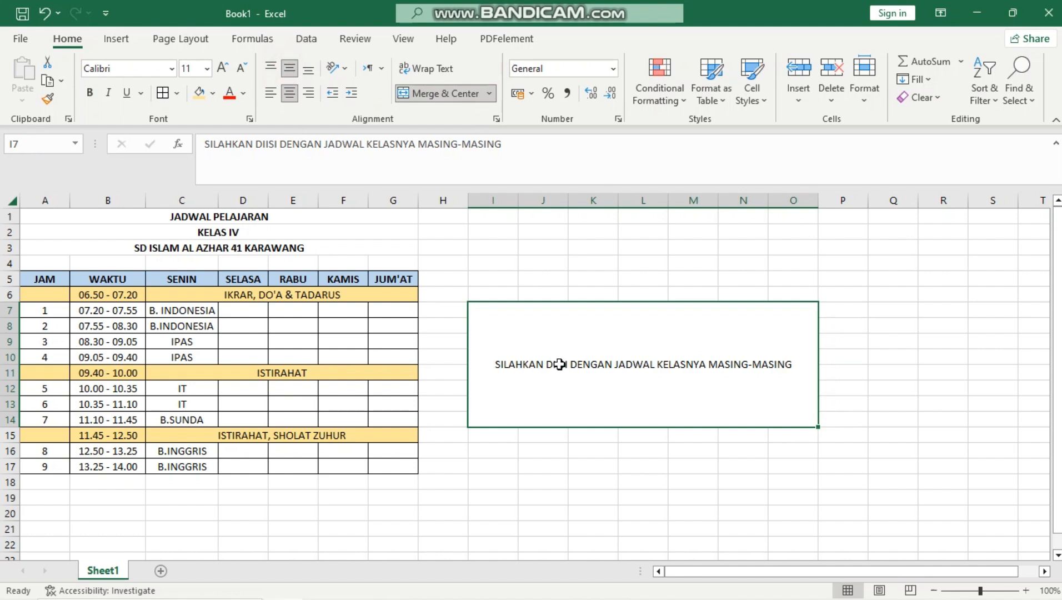
Make the merged note bold at font size 28 and wrap its text within the block.
key("ctrl+b")
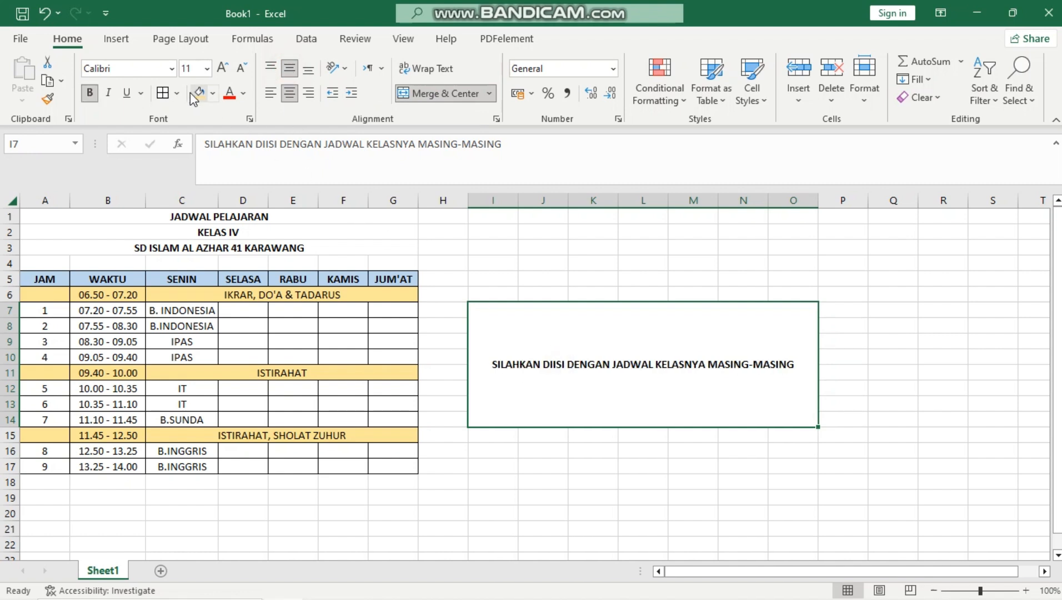
left_click(222, 69)
left_click(222, 70)
left_click(222, 69)
left_click(222, 70)
left_click(222, 70)
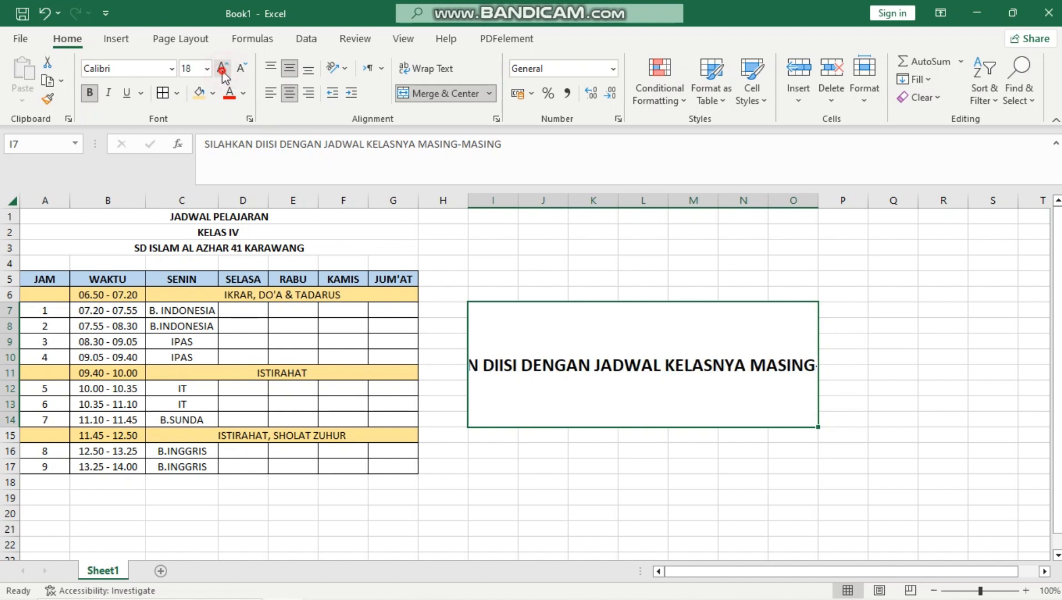
left_click(223, 70)
left_click(222, 70)
left_click(222, 69)
left_click(222, 70)
left_click(426, 70)
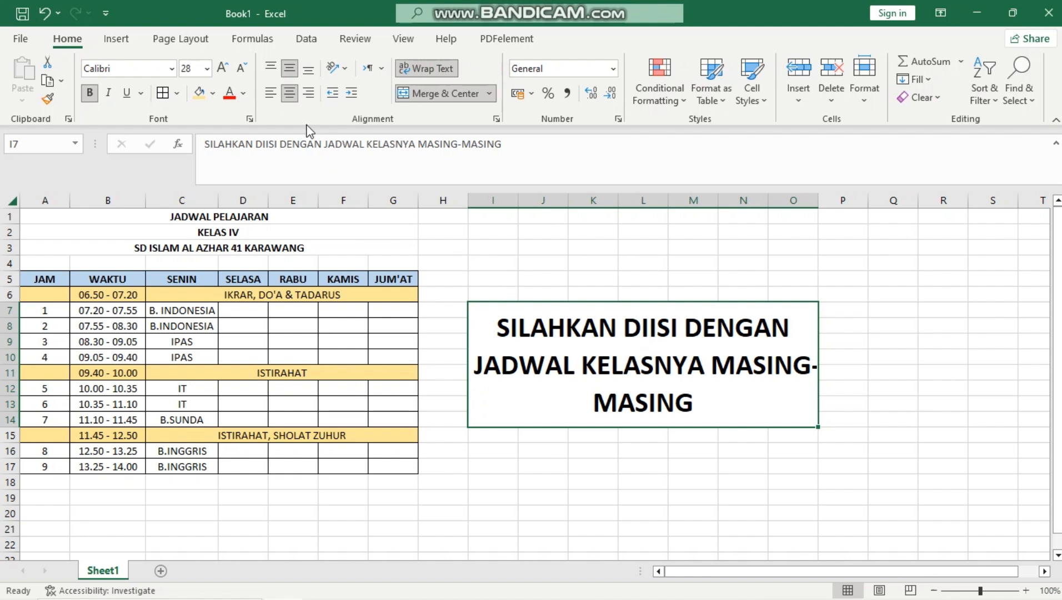
left_click(430, 265)
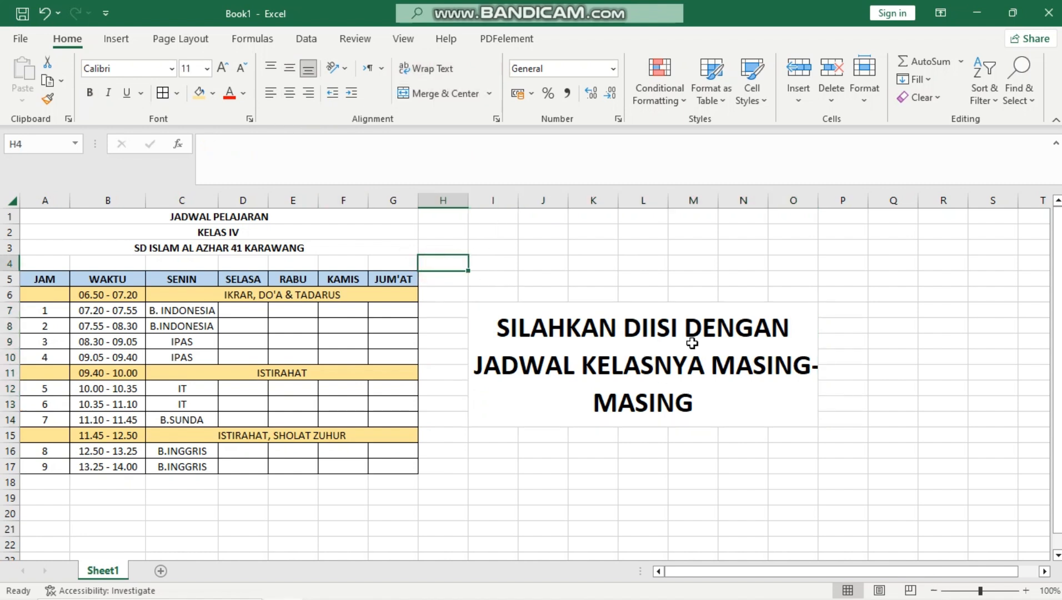
Apply all borders to the merged note block I7:O14.
left_click(692, 343)
left_click(177, 92)
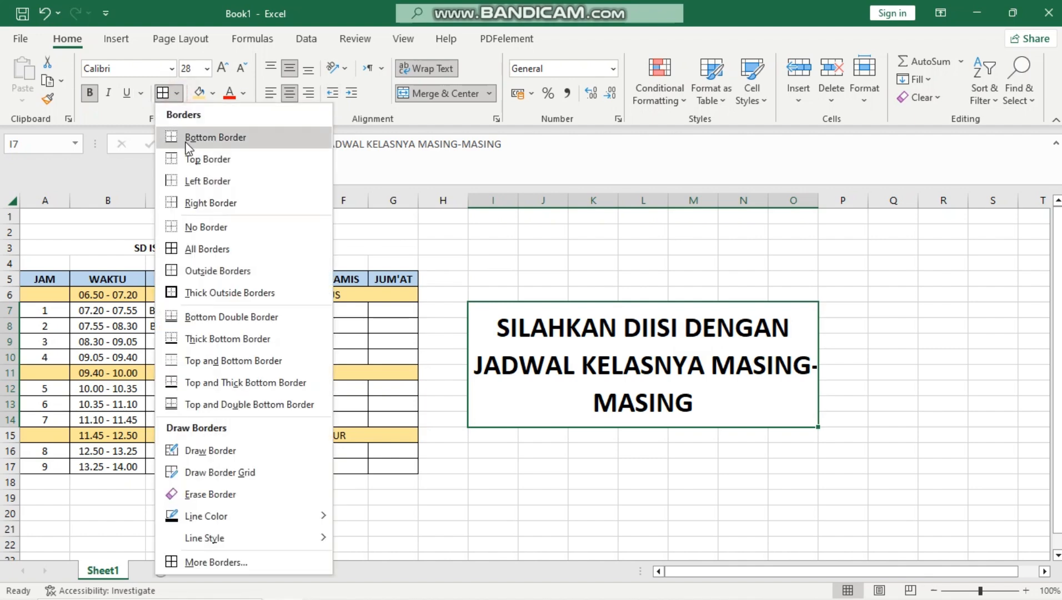
left_click(203, 249)
left_click(578, 267)
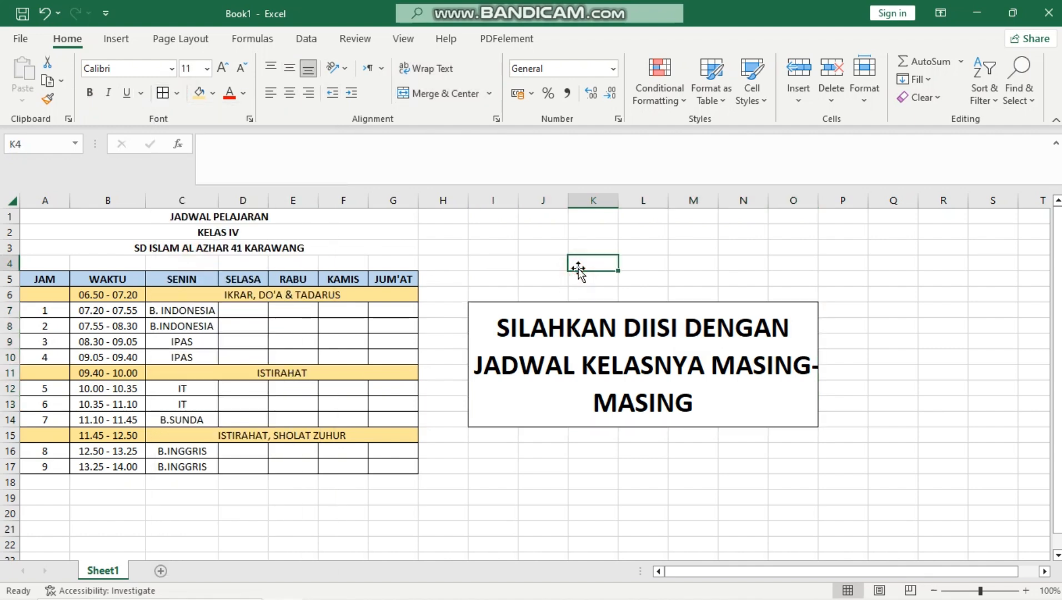
Increase the font size of the three title rows A1:G3 to 12.
left_click_drag(367, 217, 360, 248)
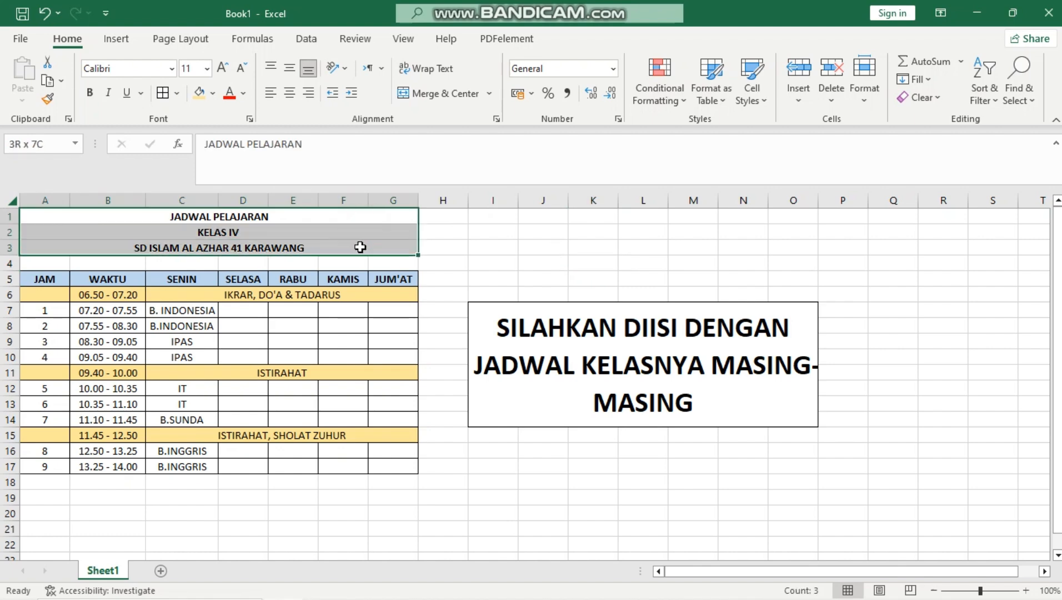
left_click(222, 68)
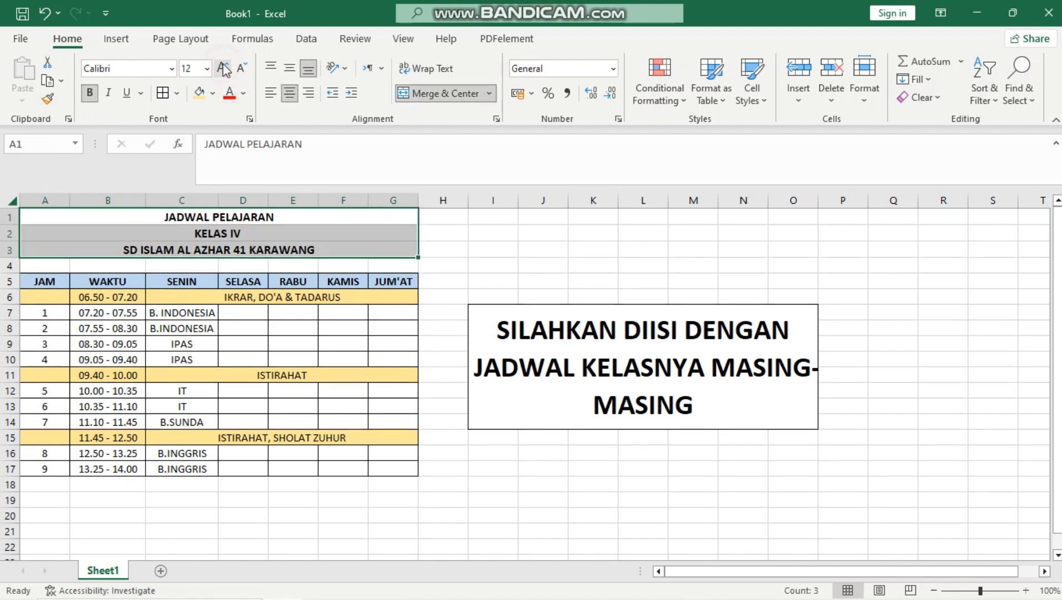
left_click(447, 449)
left_click(678, 475)
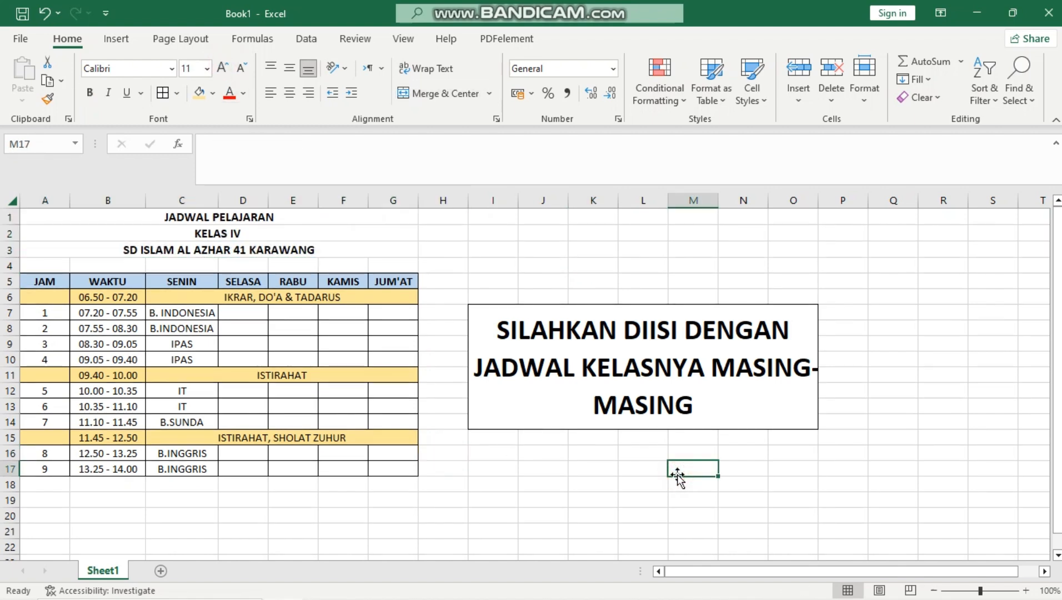